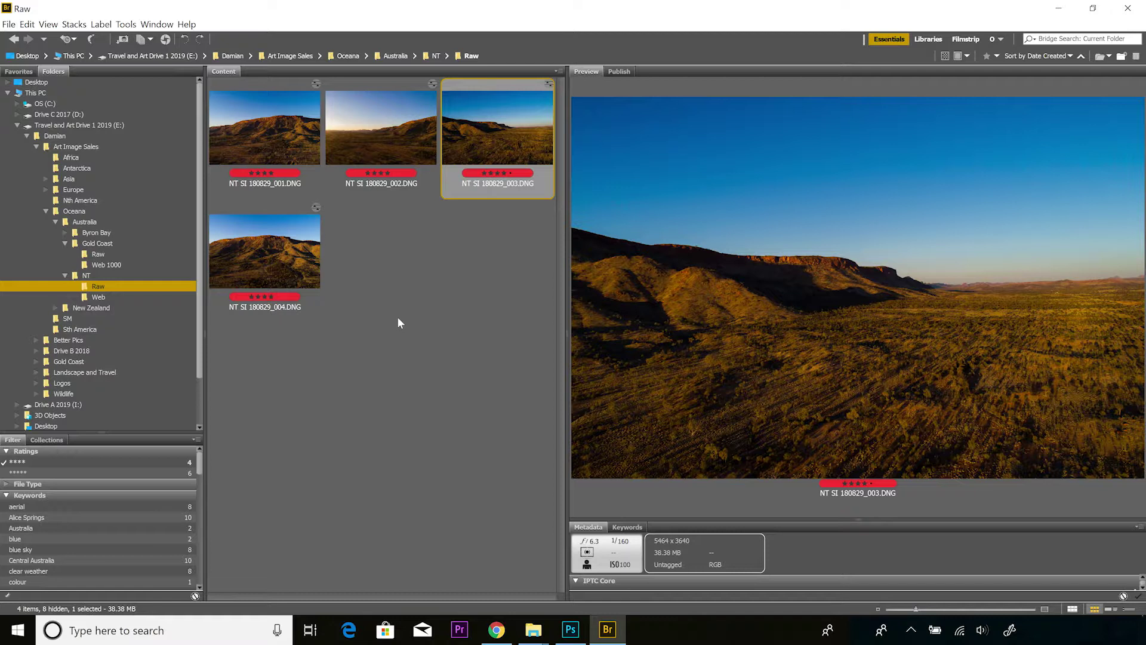
Preview the four NT SI 180829 DNG photos in the Raw folder one after another.
key(Home)
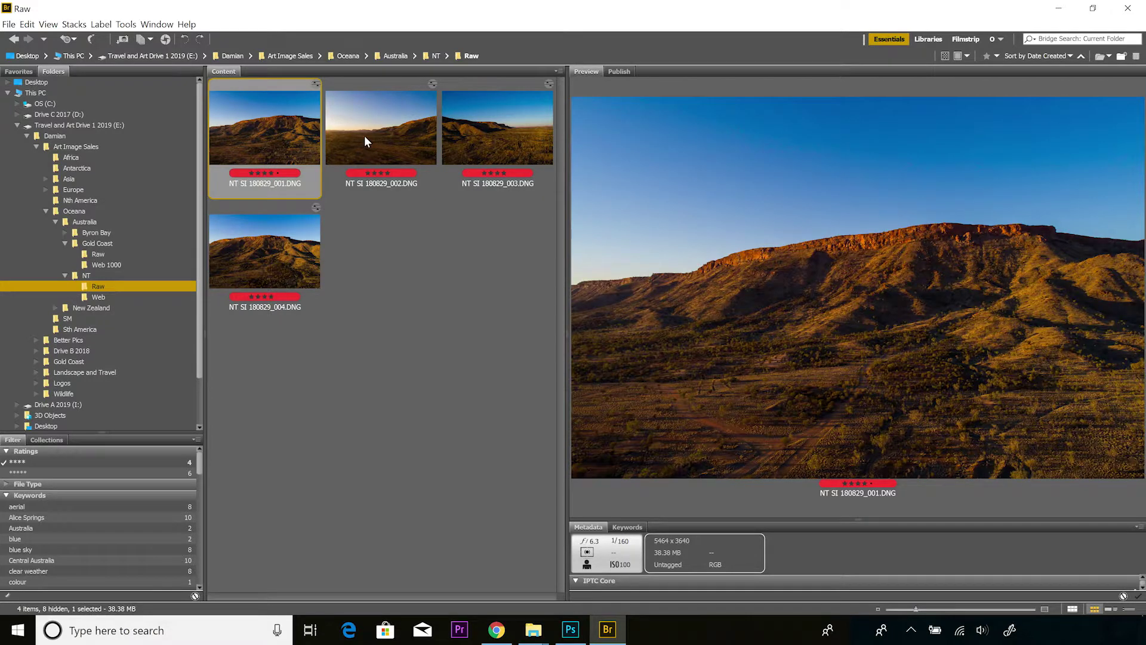
click(365, 140)
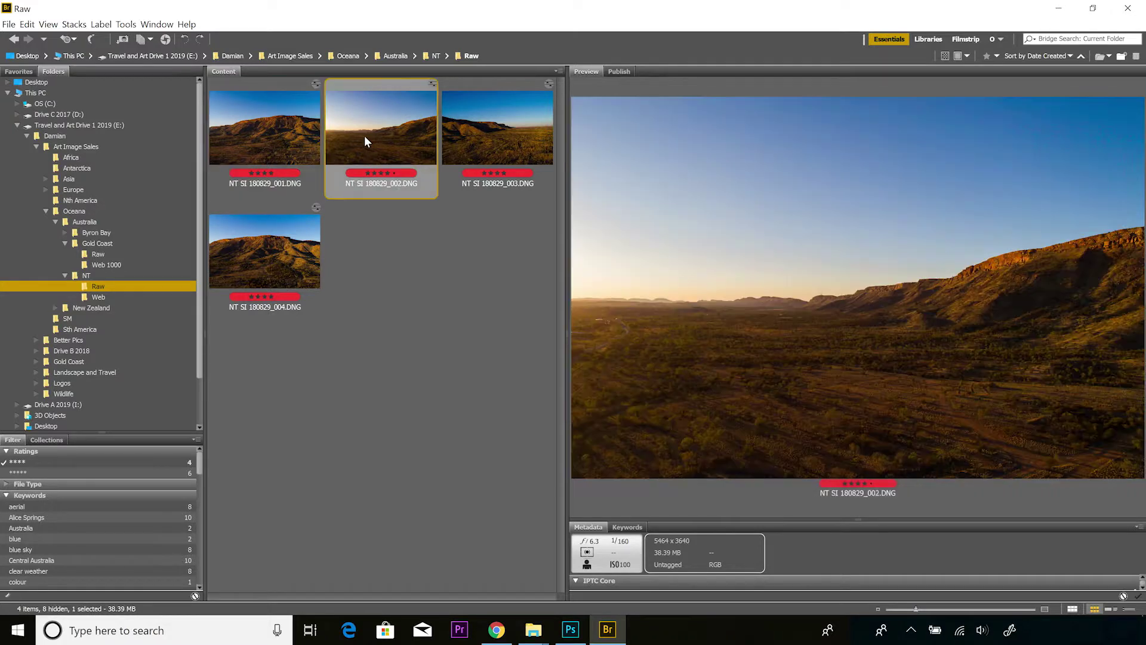
click(472, 129)
click(247, 274)
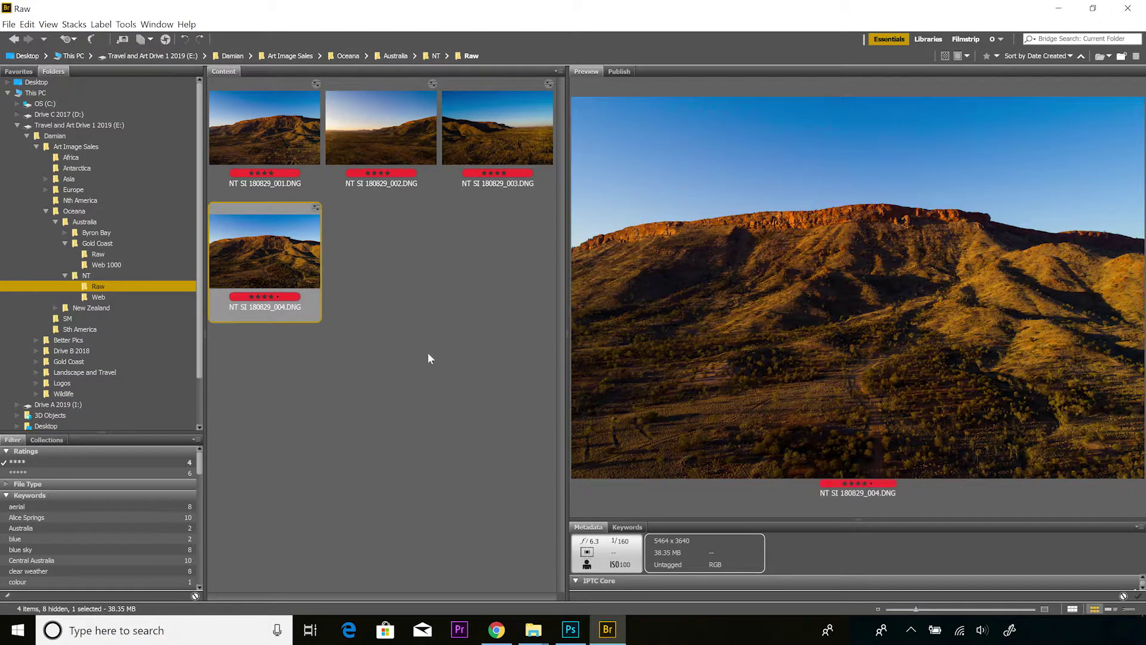
click(413, 339)
click(283, 141)
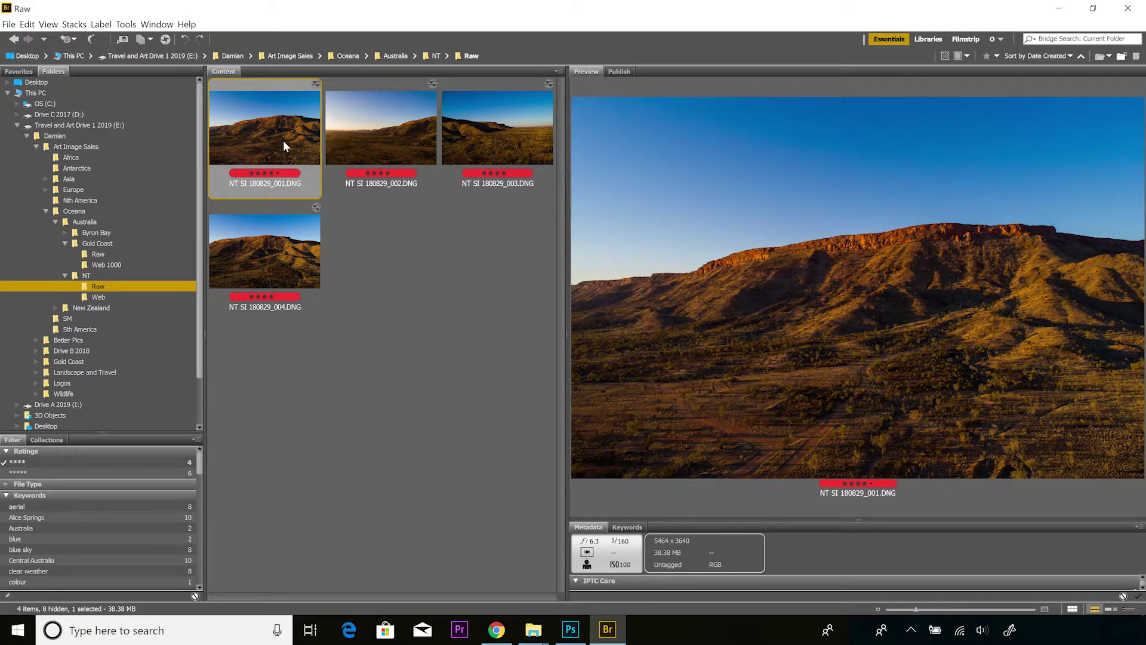
click(427, 157)
click(478, 131)
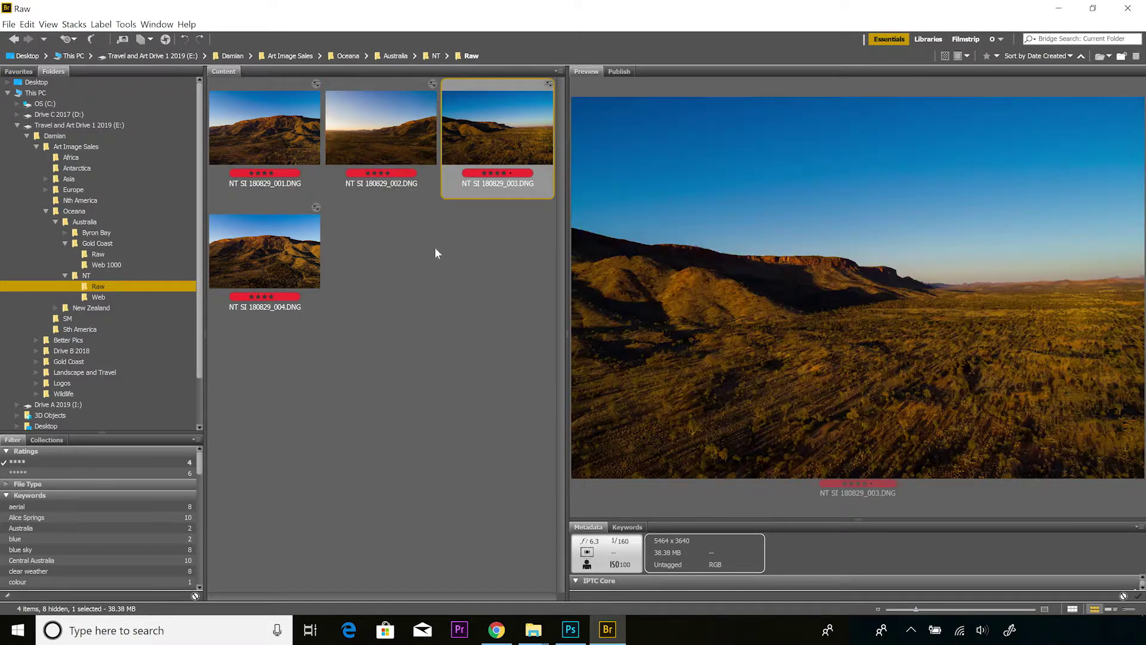
Open all four DNG photos, 001 to 004, in Camera Raw and bring them together into Photoshop as separate documents.
click(242, 183)
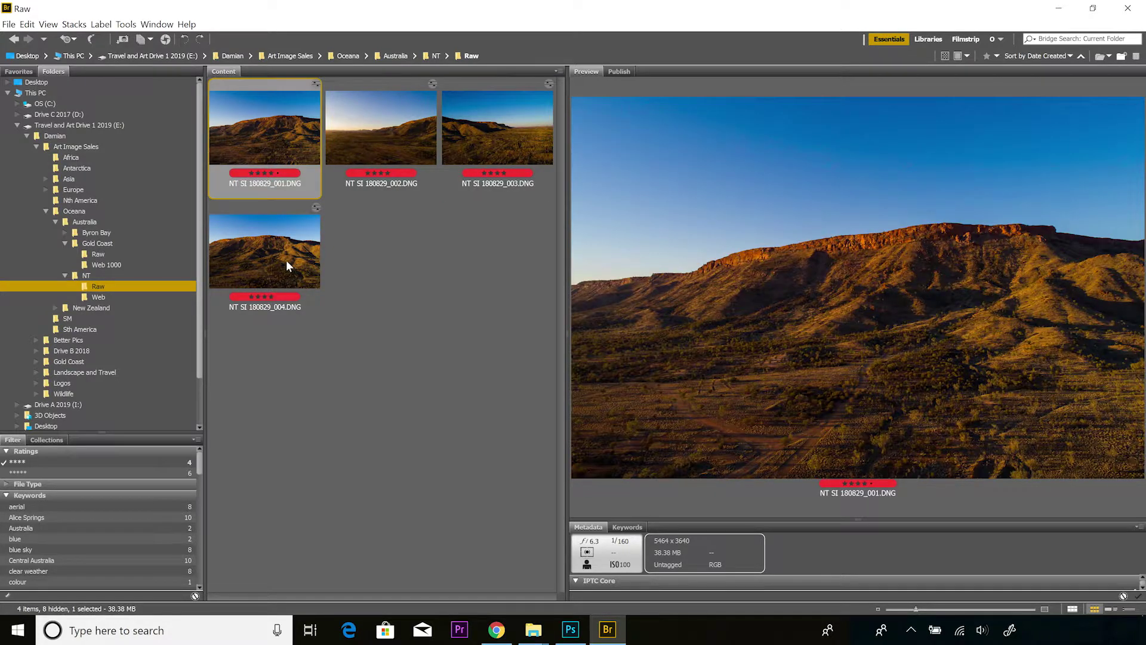
shift+click(285, 260)
right_click(388, 115)
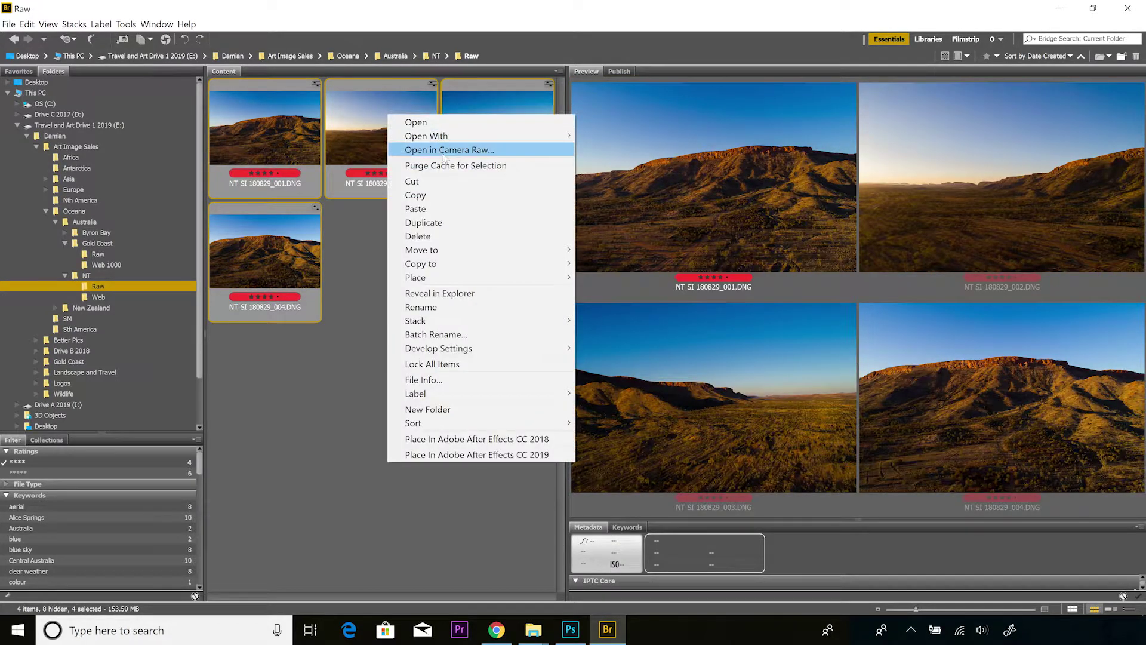
click(445, 153)
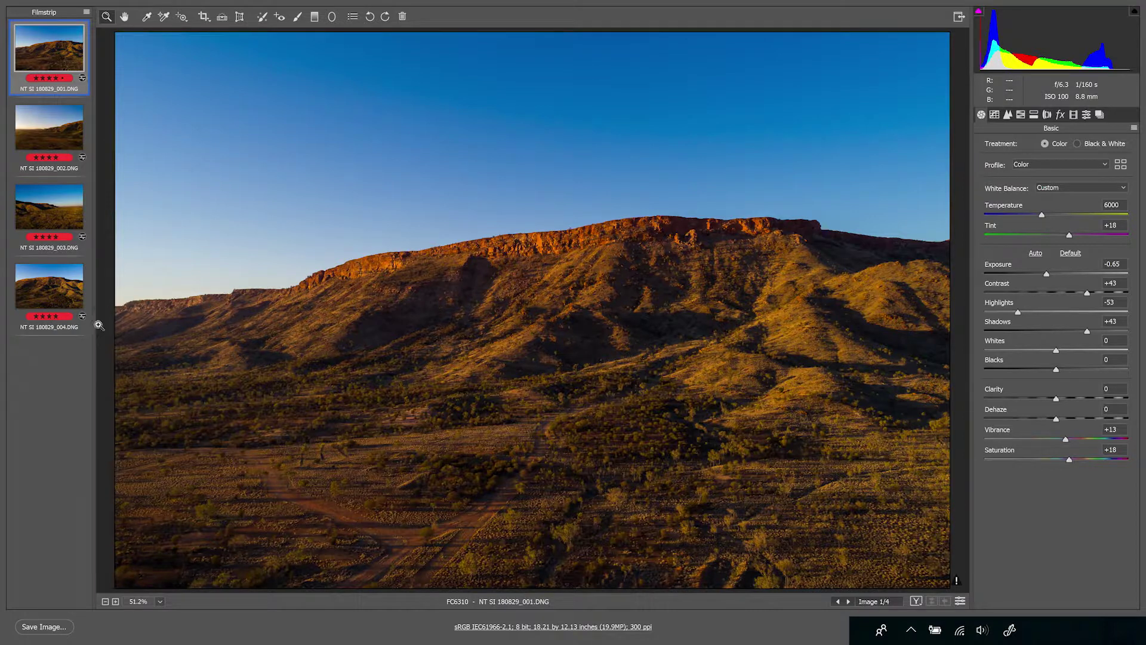
shift+click(65, 302)
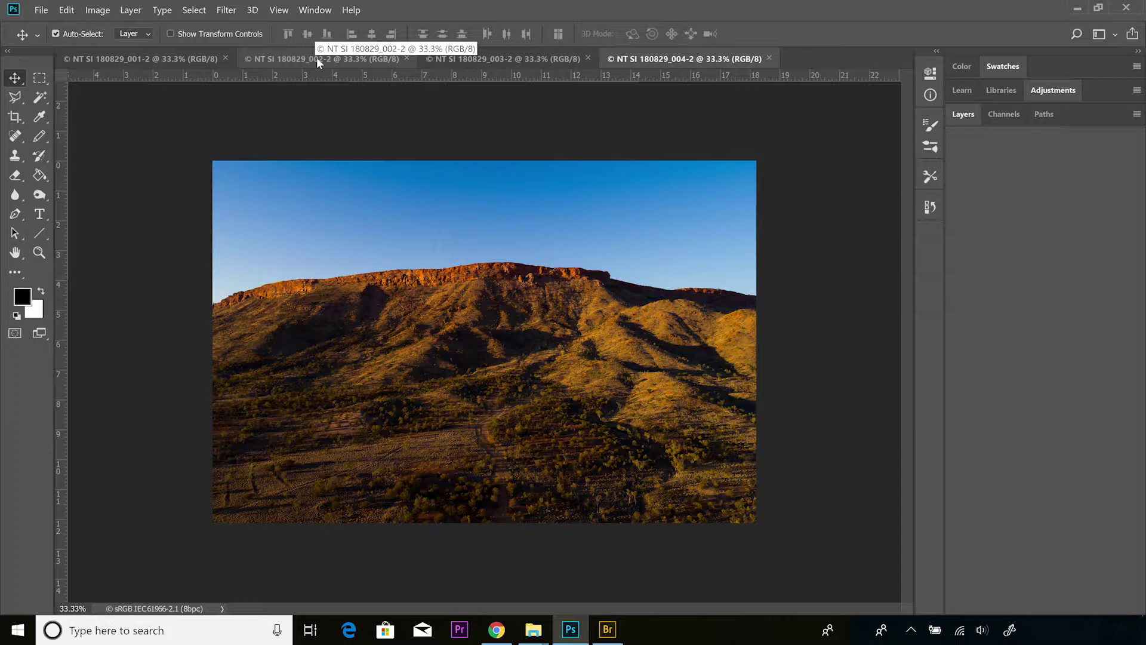
Look through the opened 003-2, 002-2 and 001-2 documents.
click(510, 58)
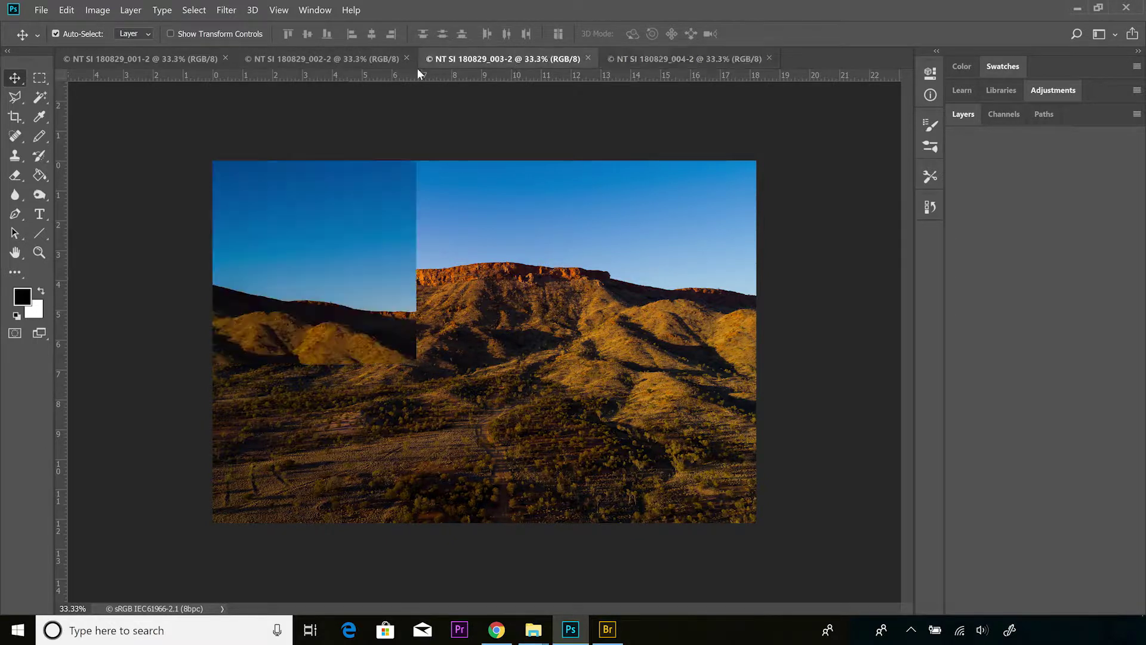
click(353, 60)
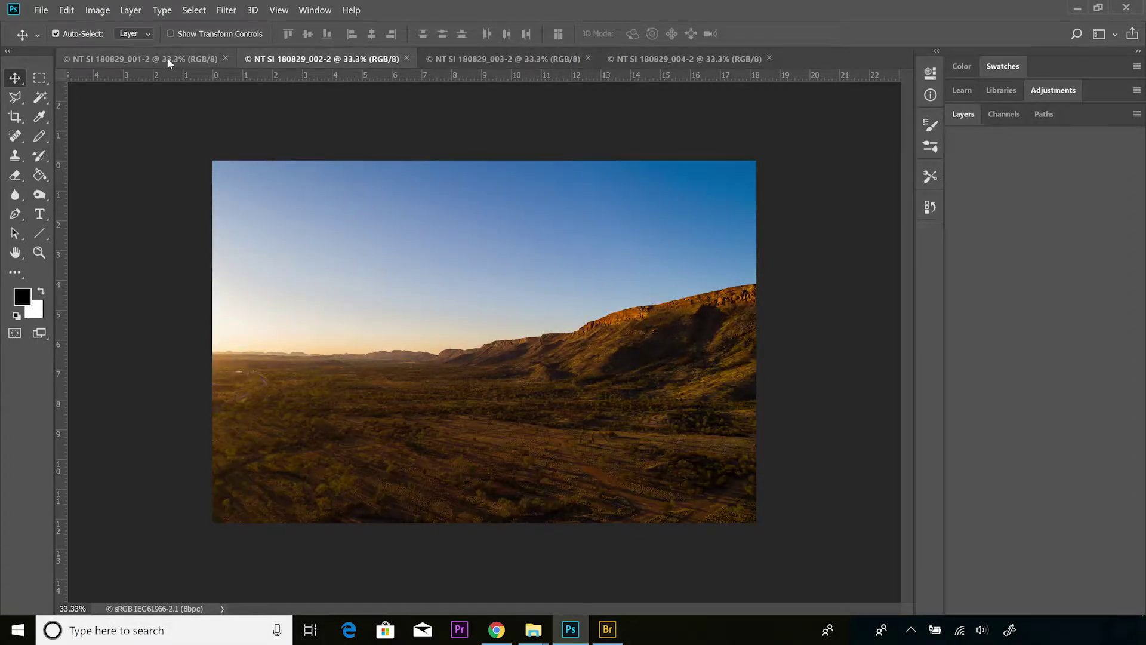
click(166, 56)
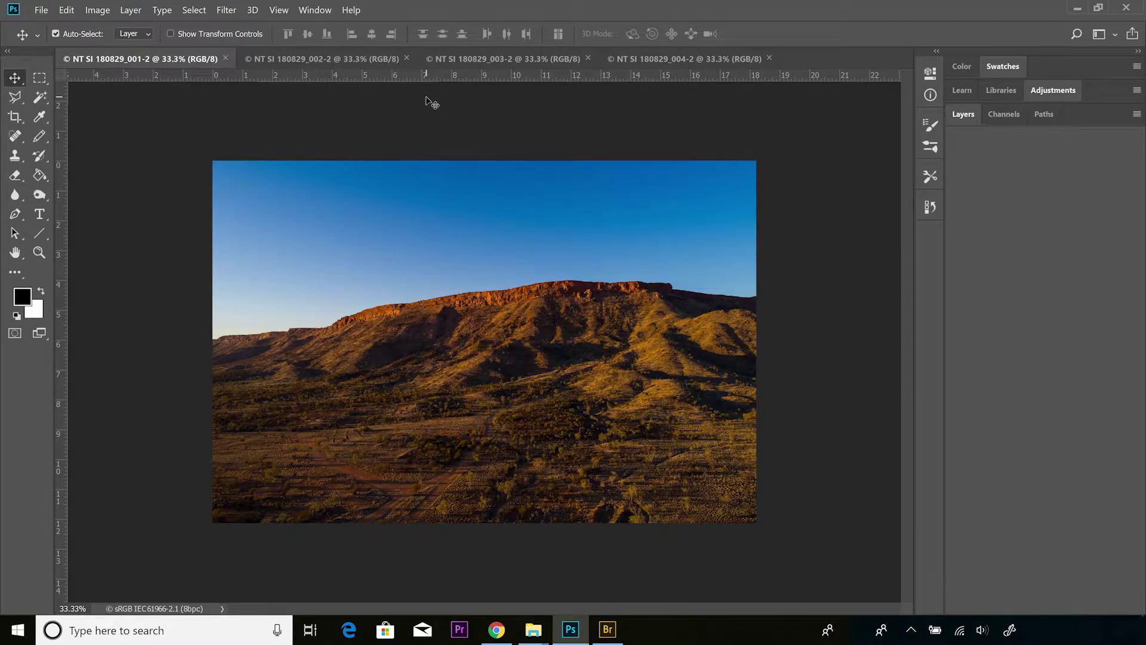
click(41, 10)
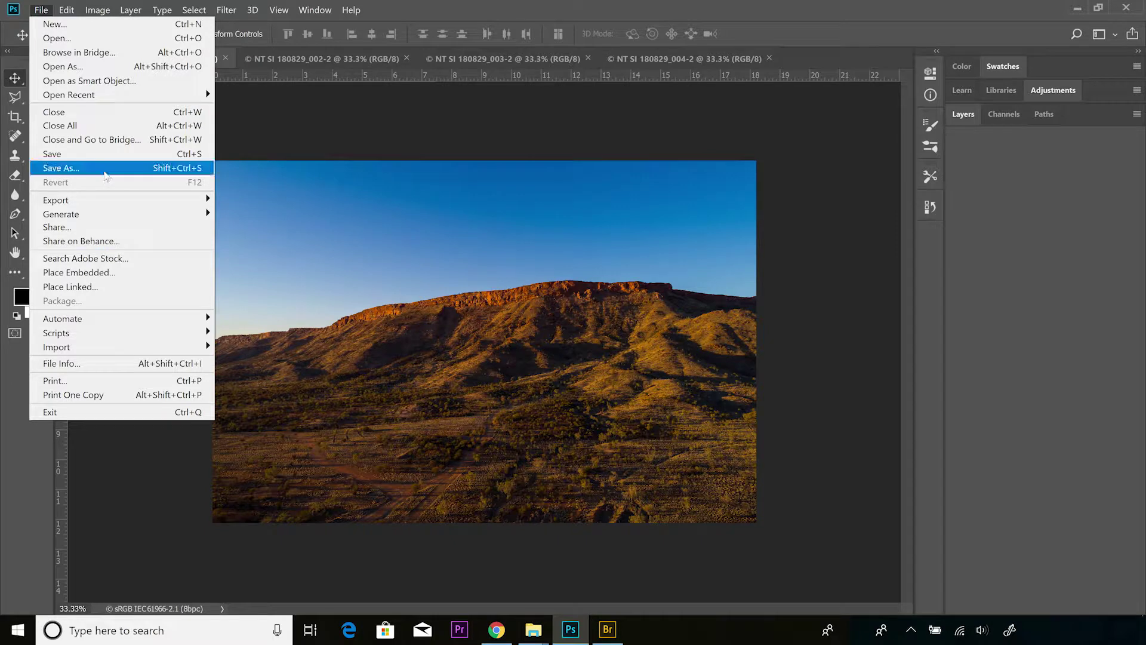
click(103, 172)
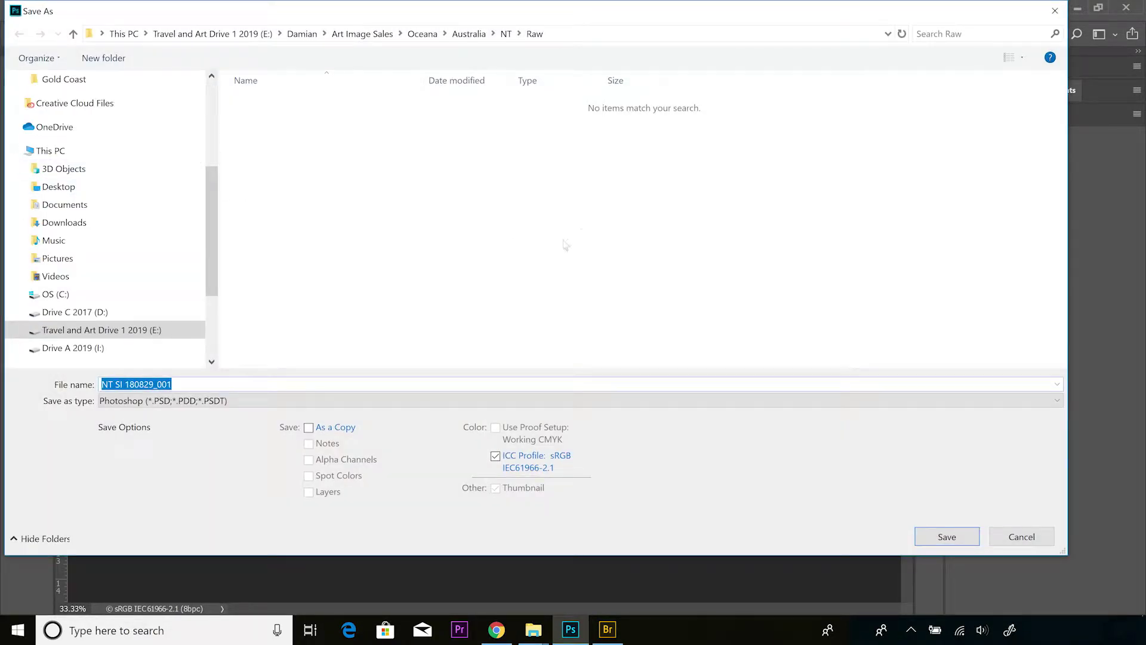
click(236, 404)
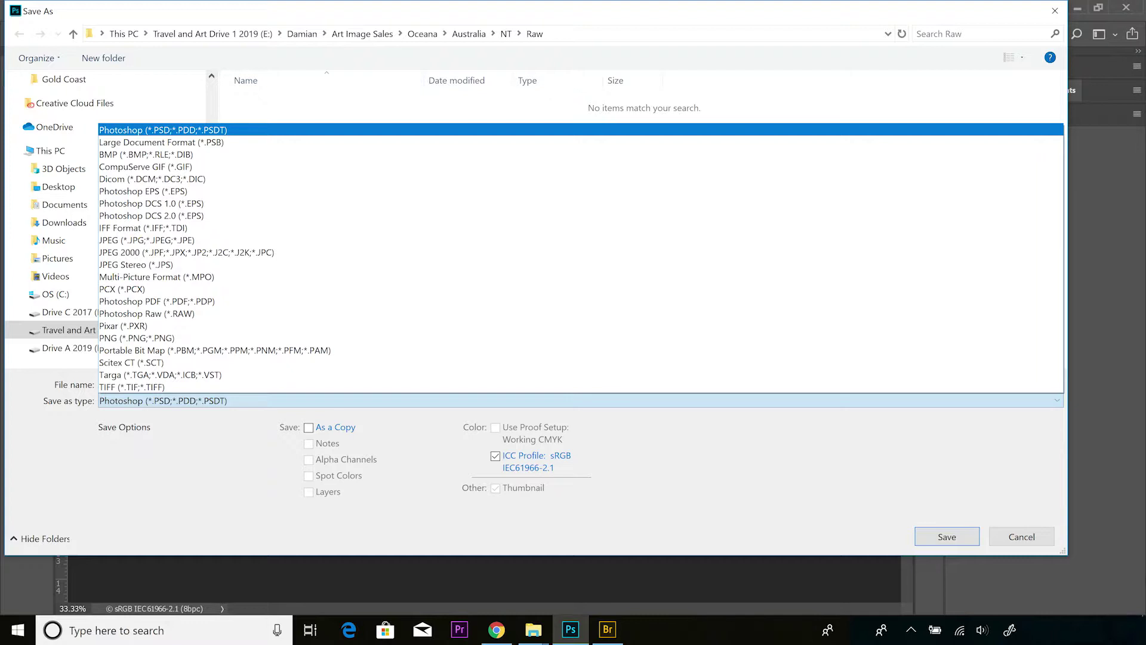
click(1023, 541)
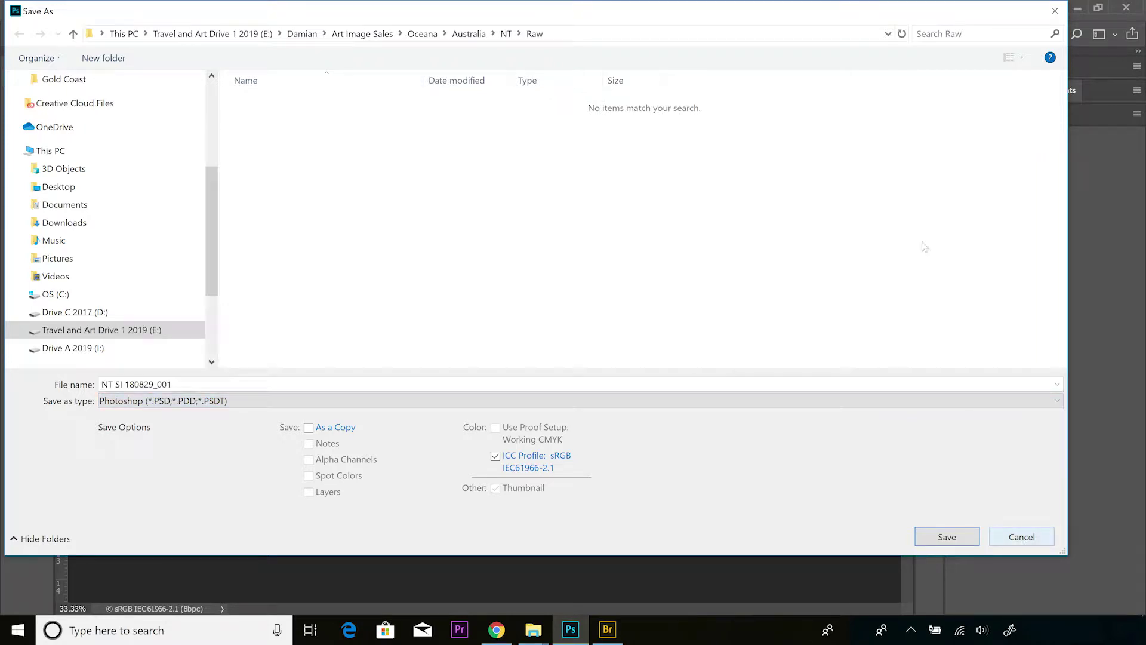
click(1027, 539)
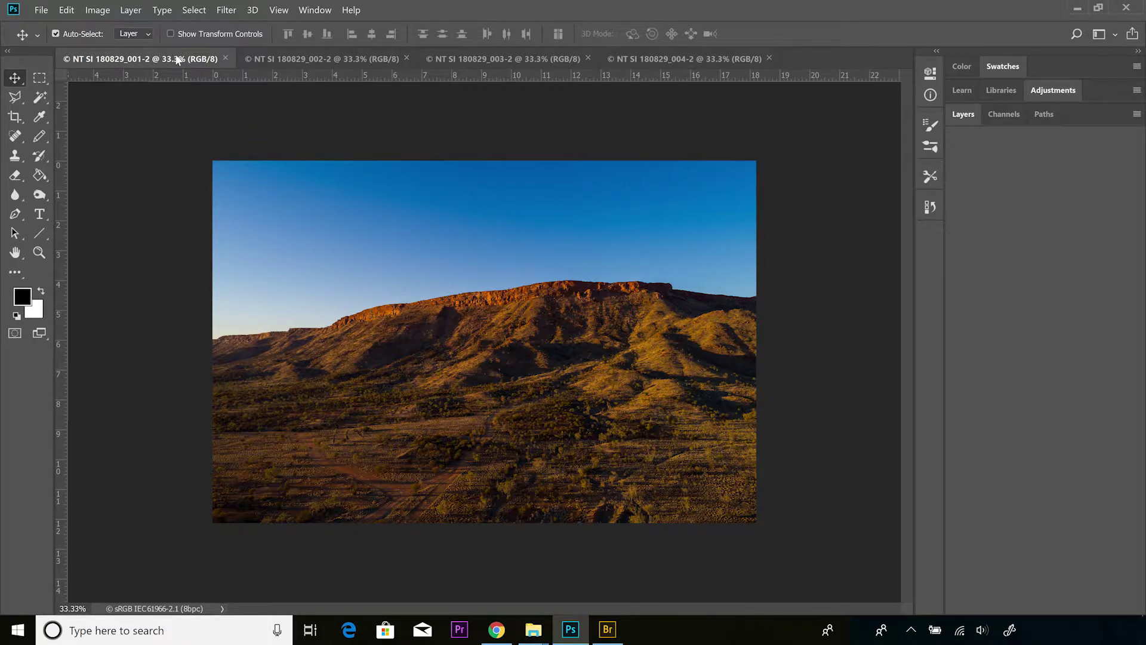
Undock all four documents, 001-2, 003-2, 004-2 and 002-2, into separate overlapping floating windows.
drag(178, 59, 197, 168)
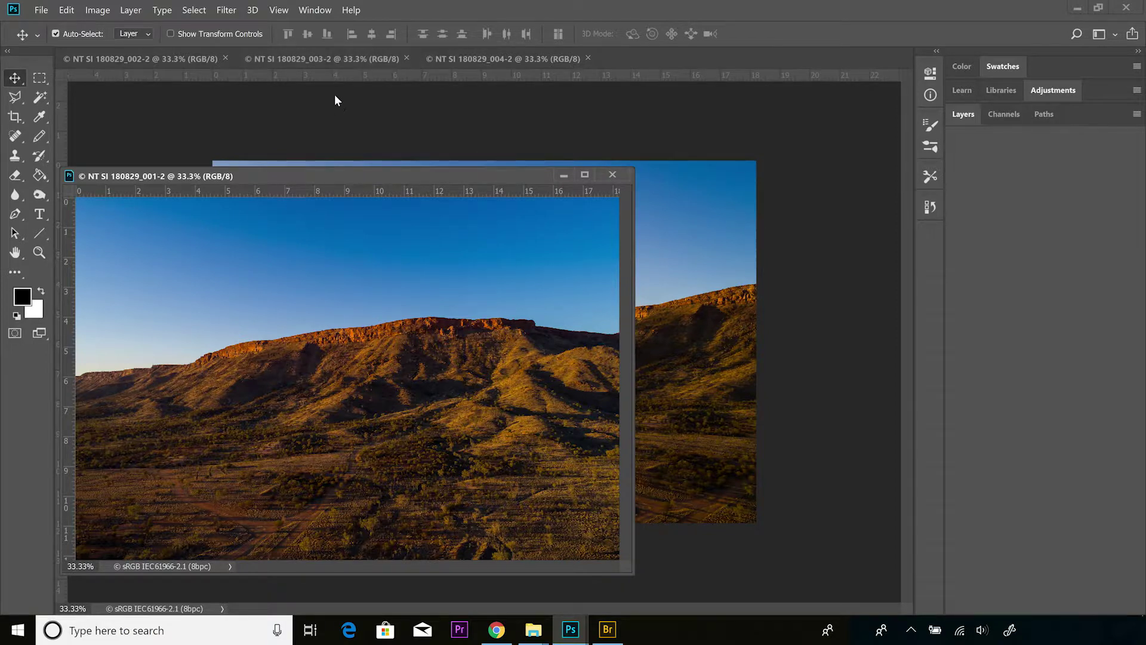
drag(326, 65, 371, 205)
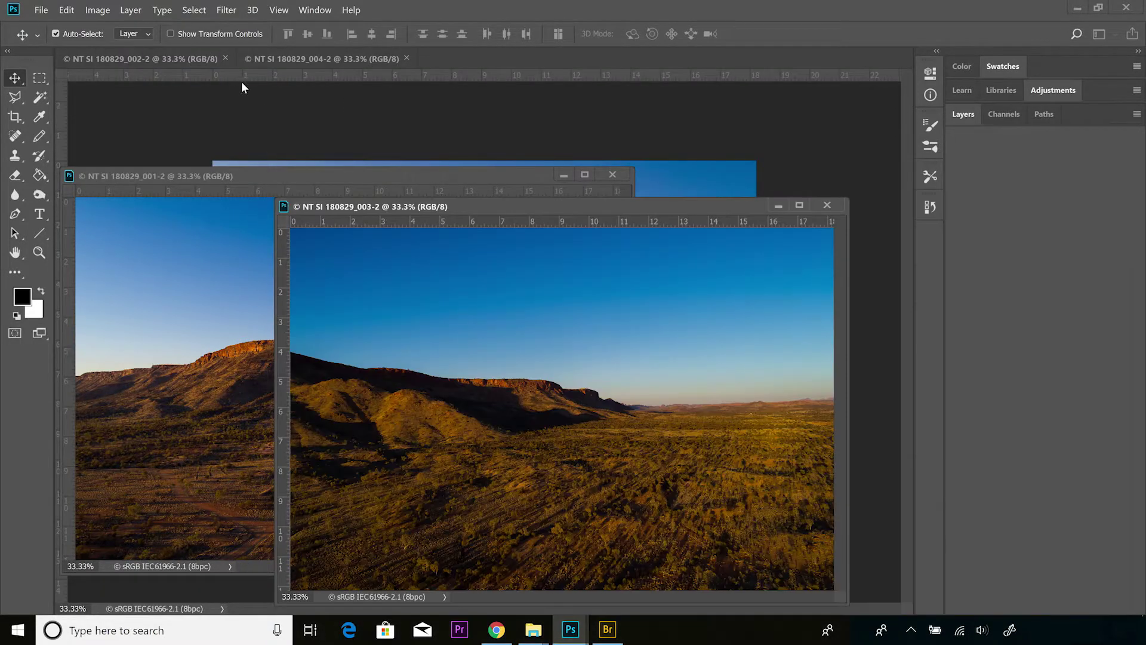
drag(284, 61, 285, 162)
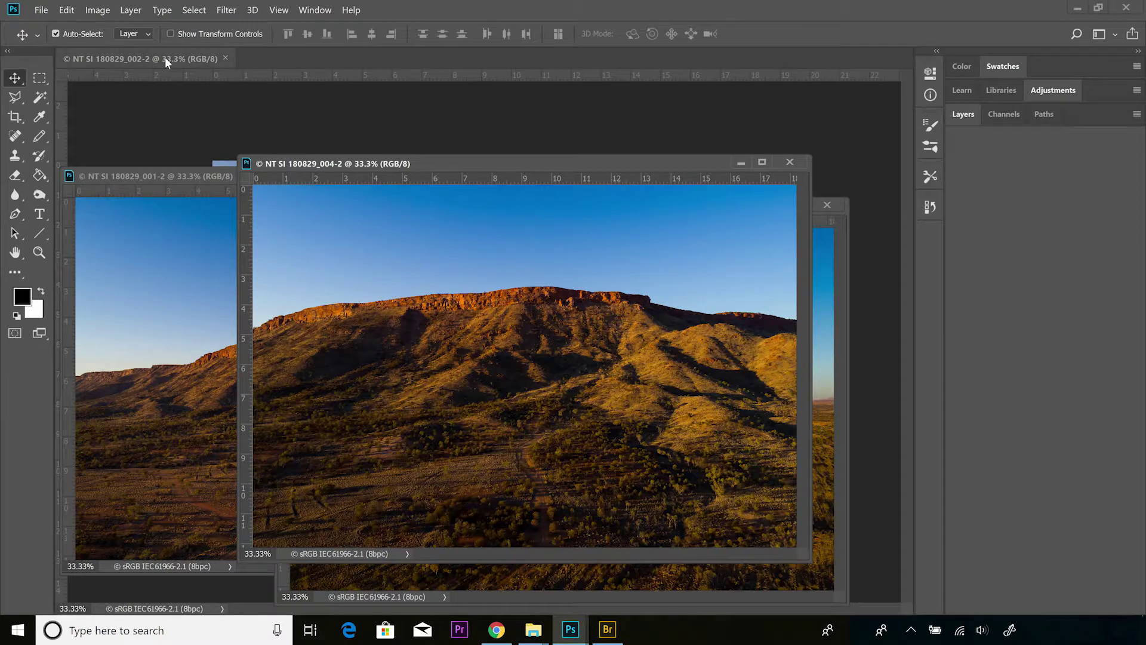
drag(164, 58, 206, 81)
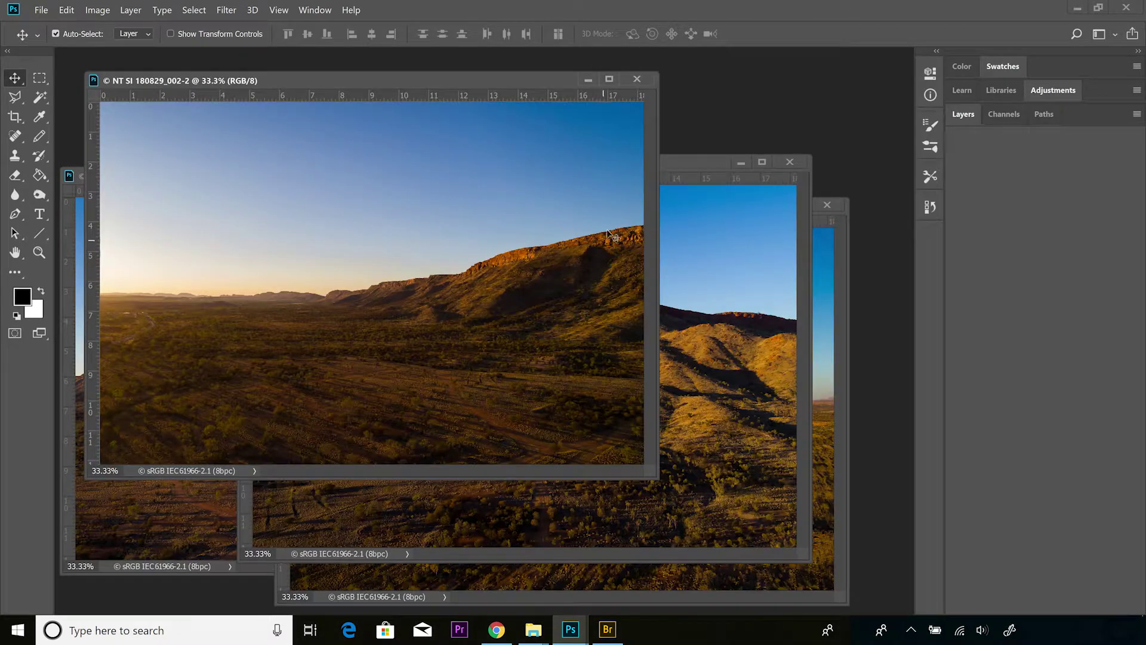
Move the NT SI 180829_004-2 image into the 002-2 document as a new layer and close 004-2 without saving.
click(693, 164)
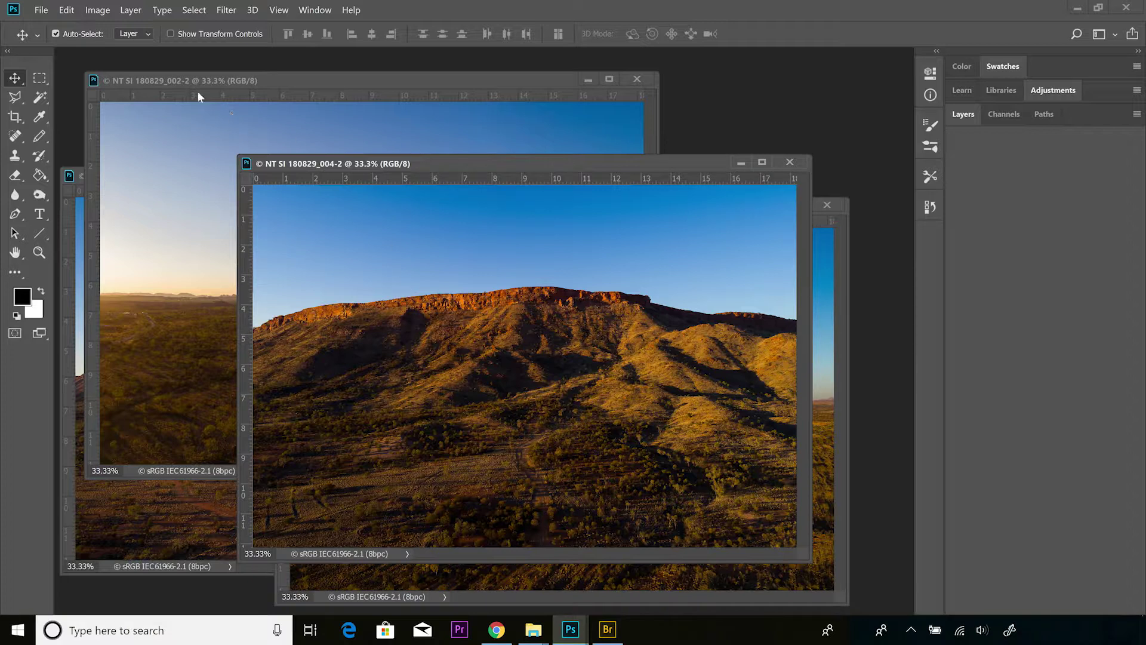
click(290, 82)
click(683, 161)
drag(325, 218, 184, 170)
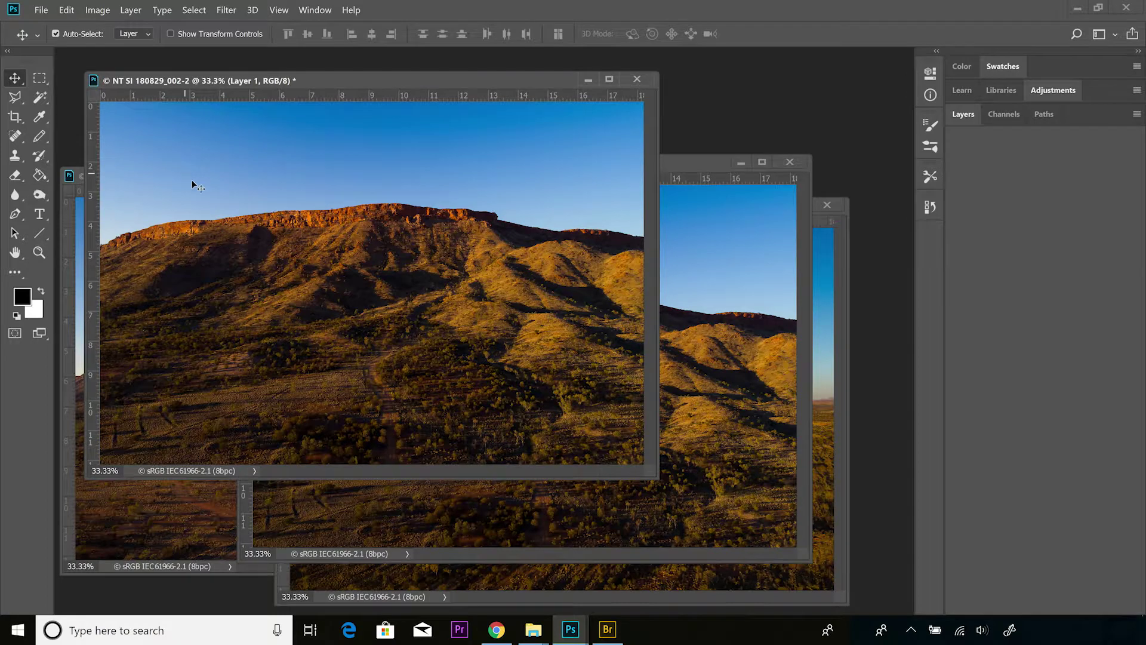
click(788, 162)
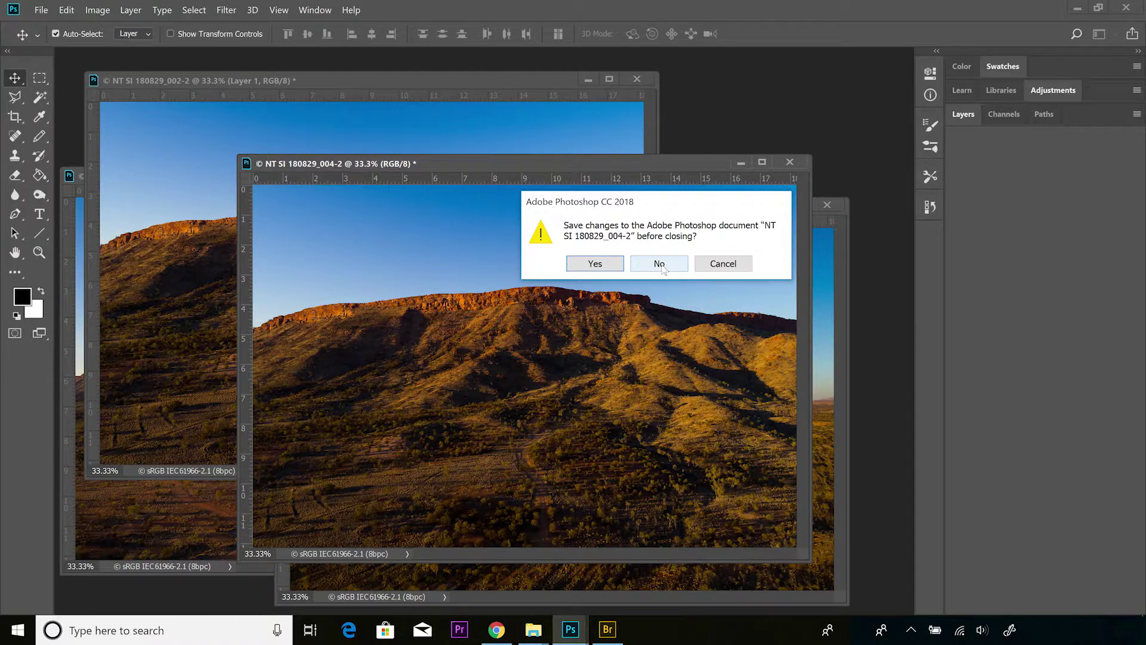
click(662, 267)
Add the NT SI 180829_003-2 image to the 002-2 document as another layer and close 003-2 without saving.
click(692, 218)
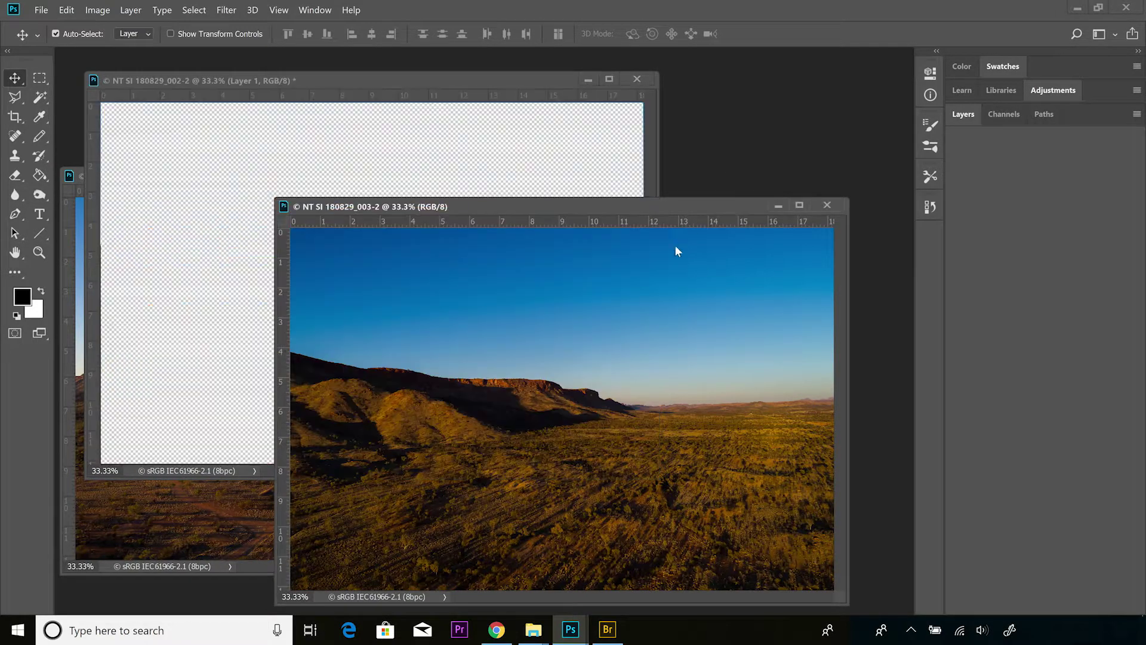
drag(481, 261, 399, 159)
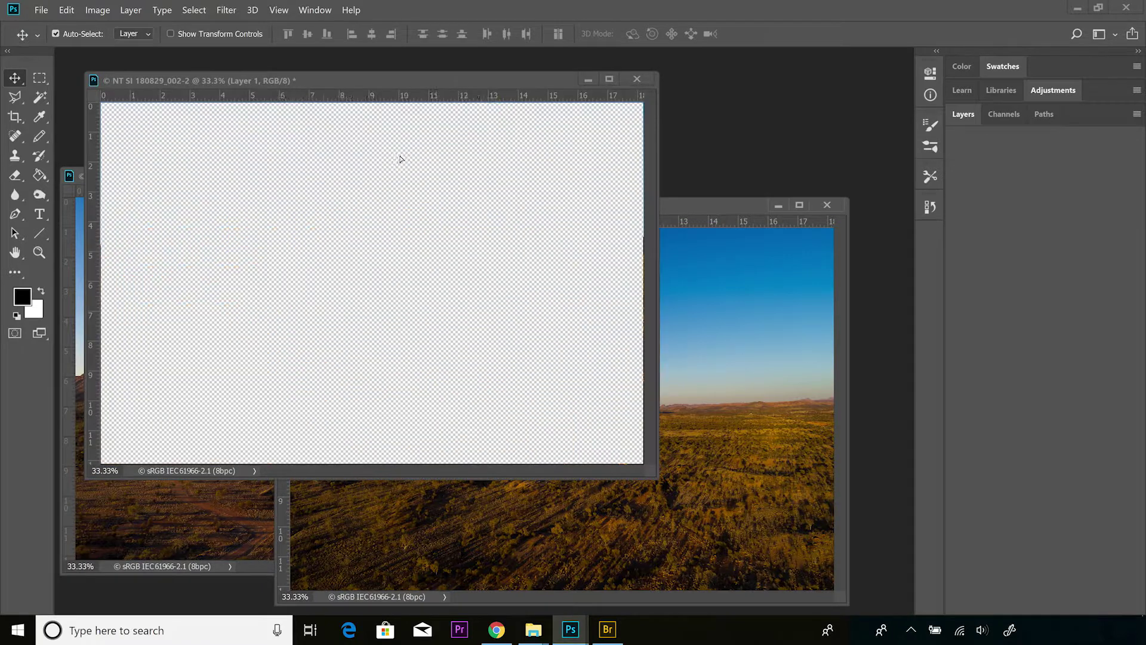
click(834, 206)
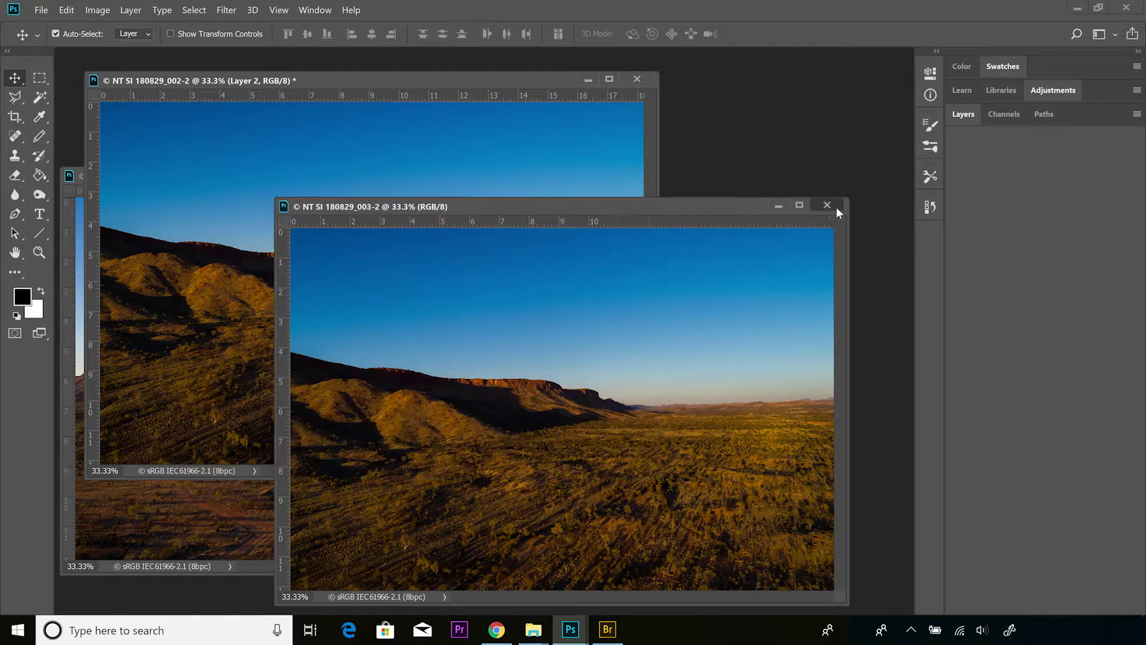
click(661, 265)
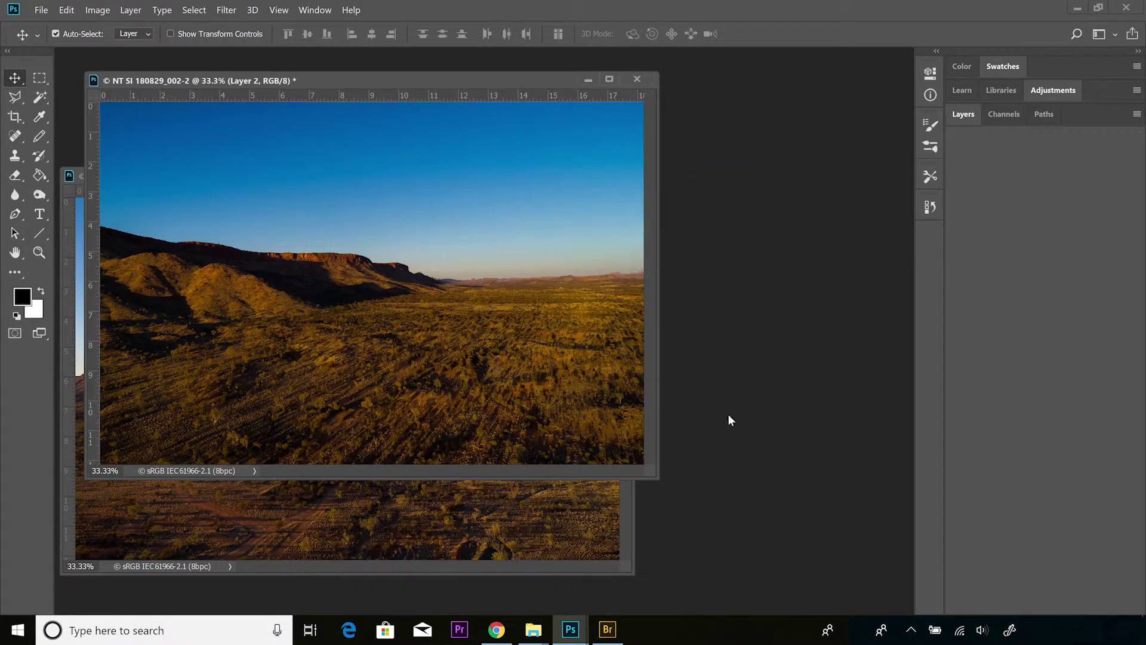
Bring the NT SI 180829_001-2 image into the 002-2 document as its top layer and close 001-2 without saving.
click(582, 507)
drag(507, 174, 779, 250)
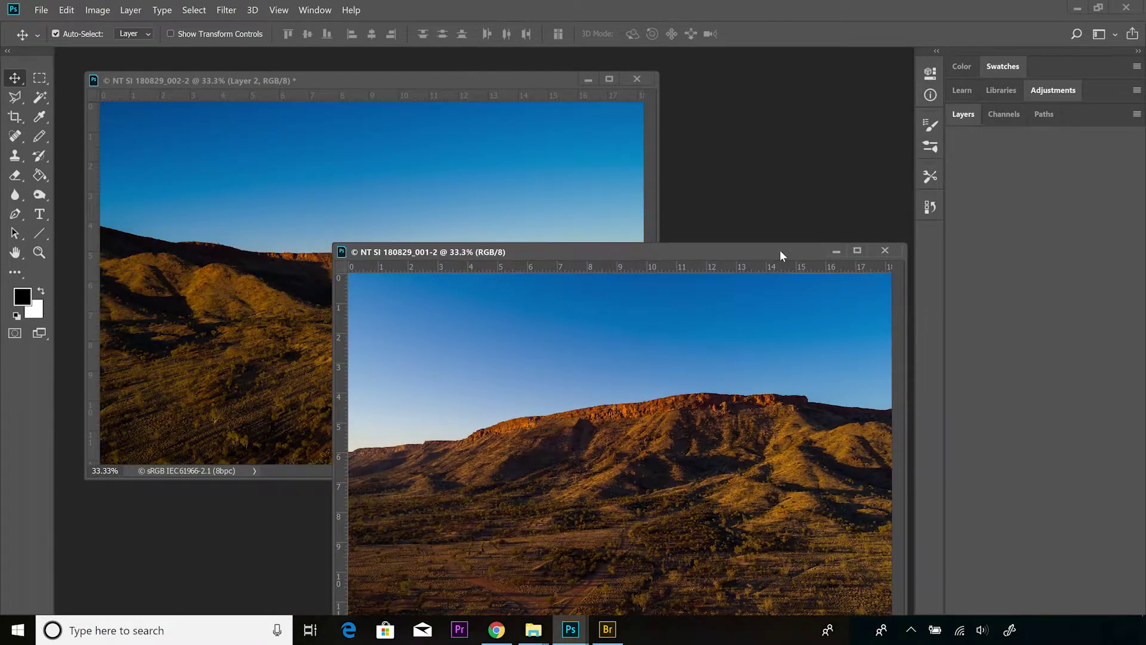
drag(698, 295, 514, 163)
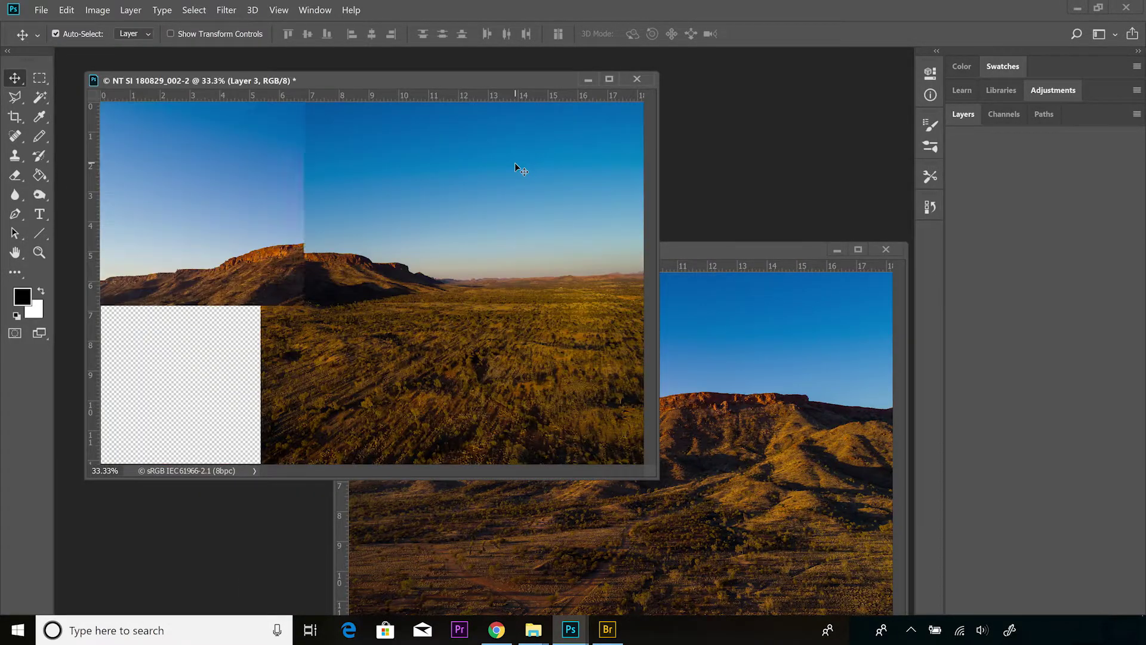
click(886, 250)
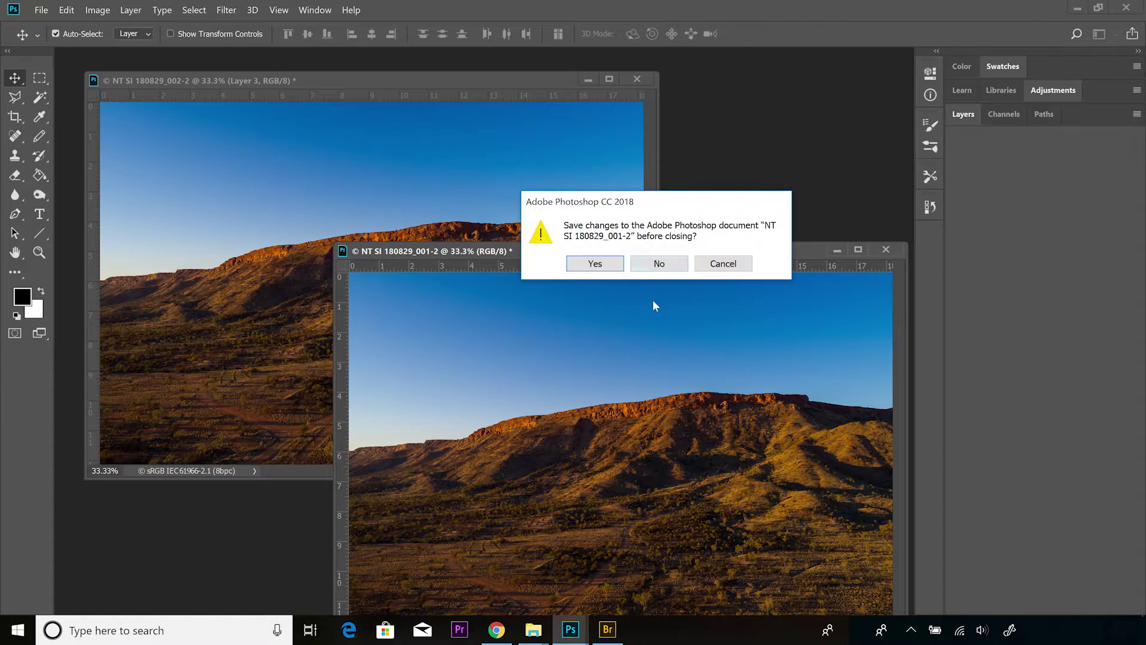
click(659, 264)
Reposition the floating 002-2 document window and convert its locked Background into a regular layer with the default settings.
drag(477, 80, 604, 135)
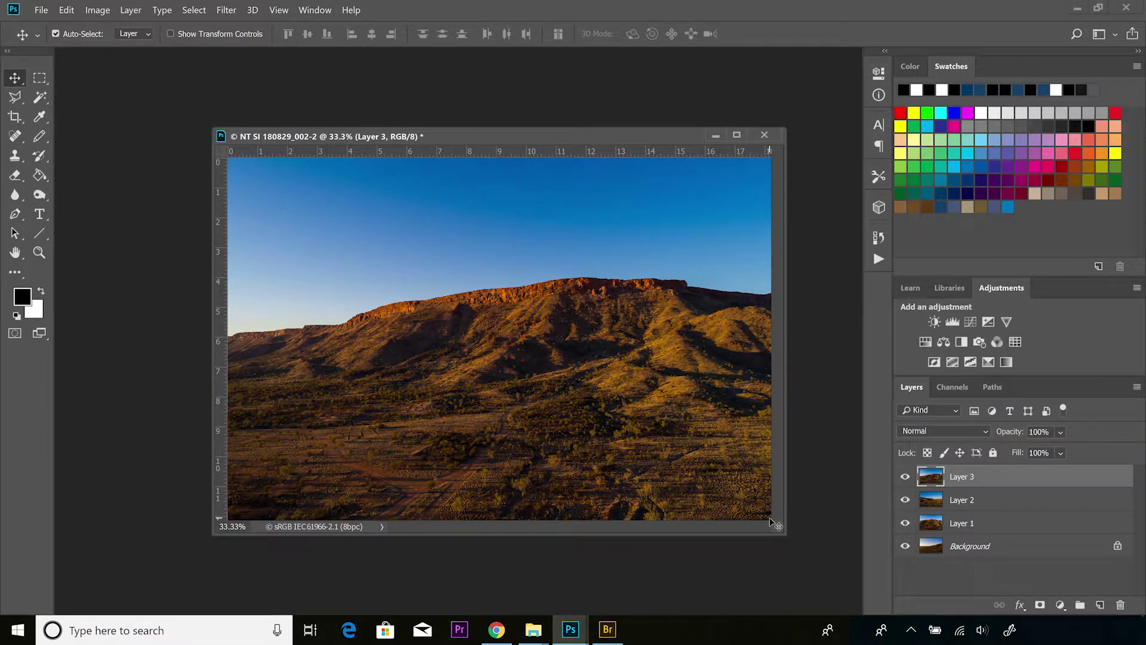
drag(600, 141, 556, 94)
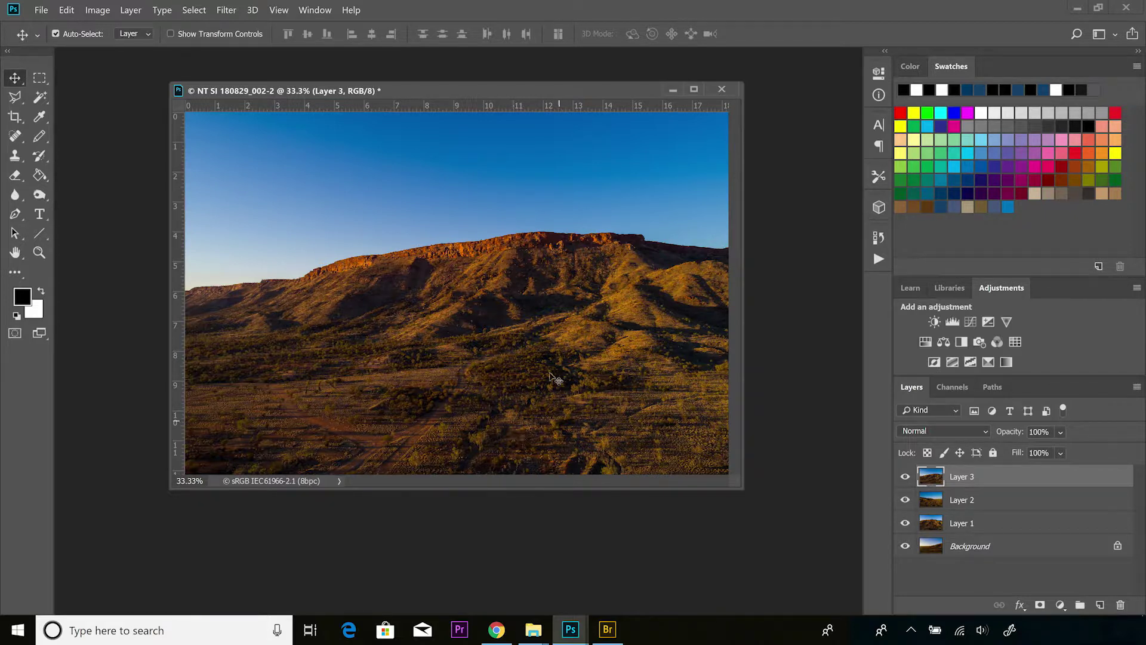
double_click(979, 547)
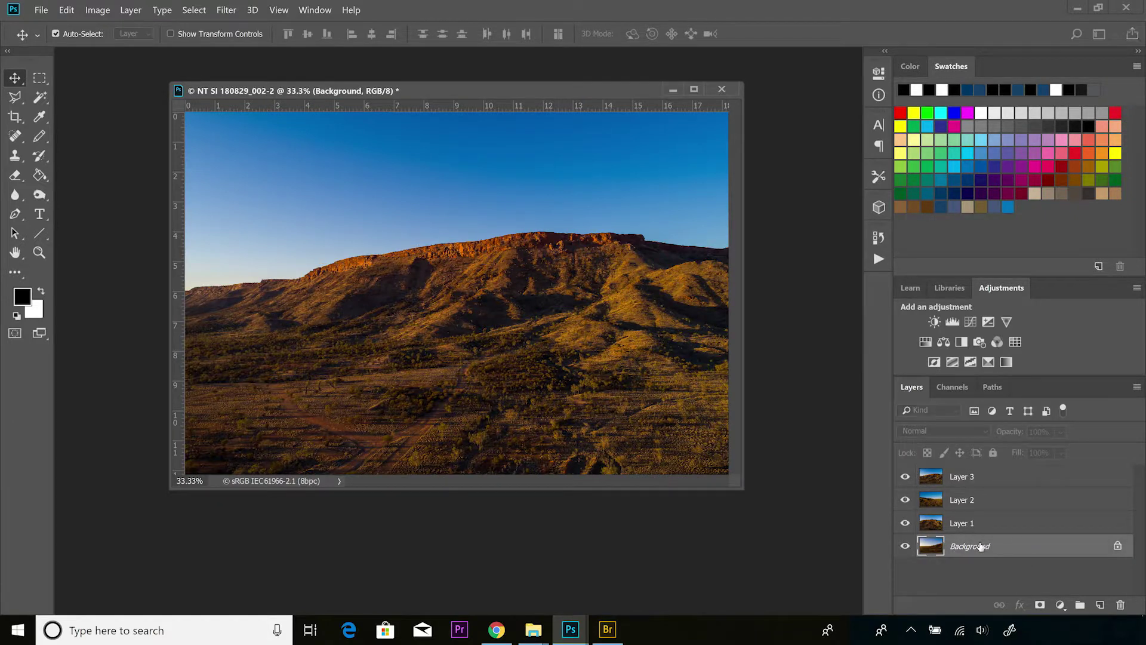
click(696, 184)
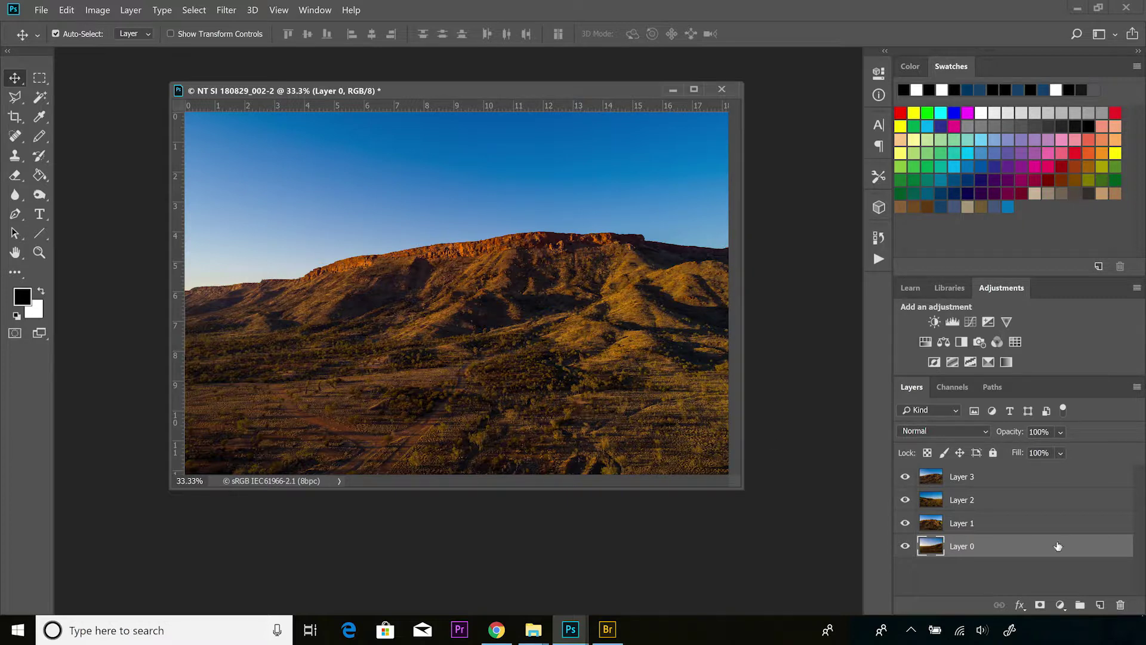
Select all four photo layers and auto-align them using the Cylindrical projection, with Vignette Removal and Geometric Distortion left off.
shift+click(1023, 477)
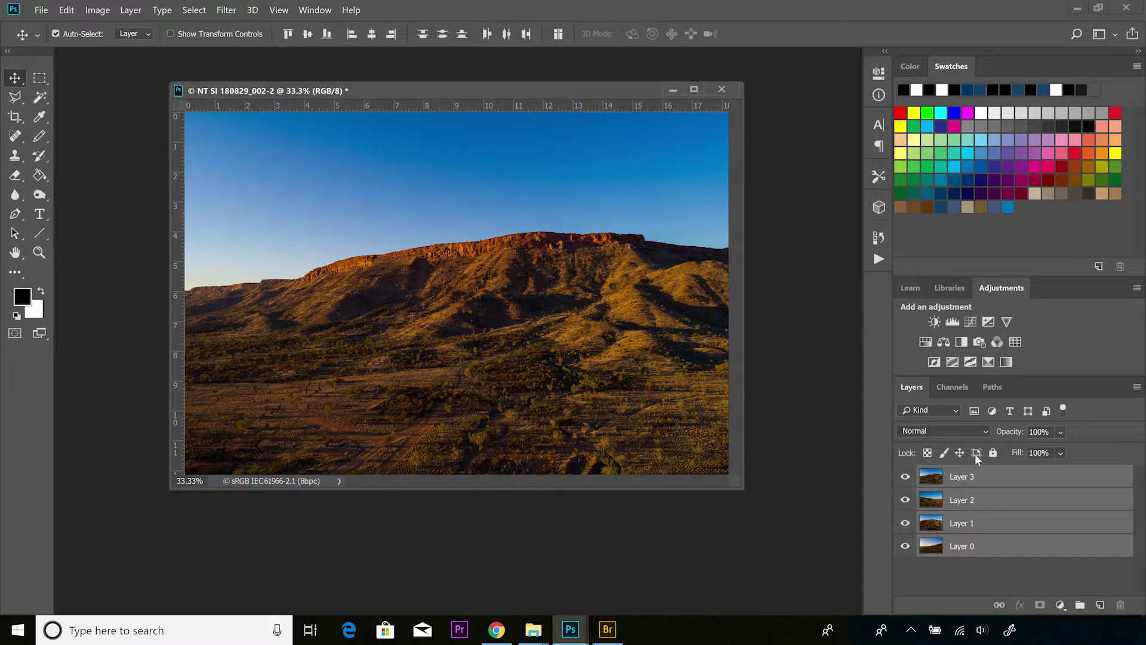
click(68, 11)
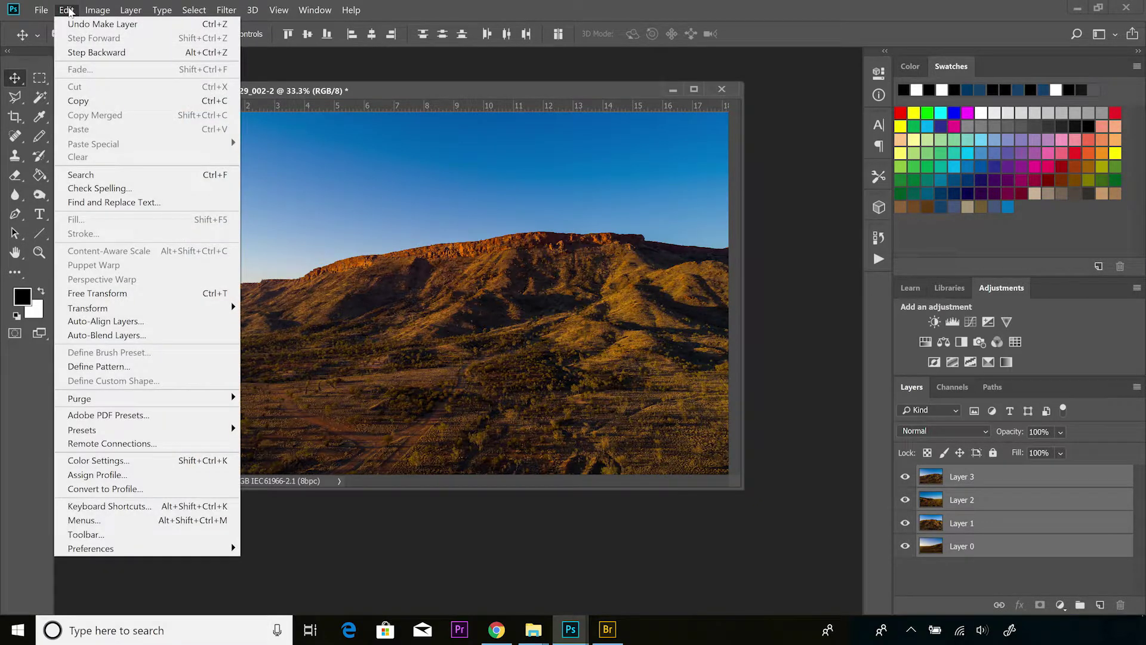
click(127, 320)
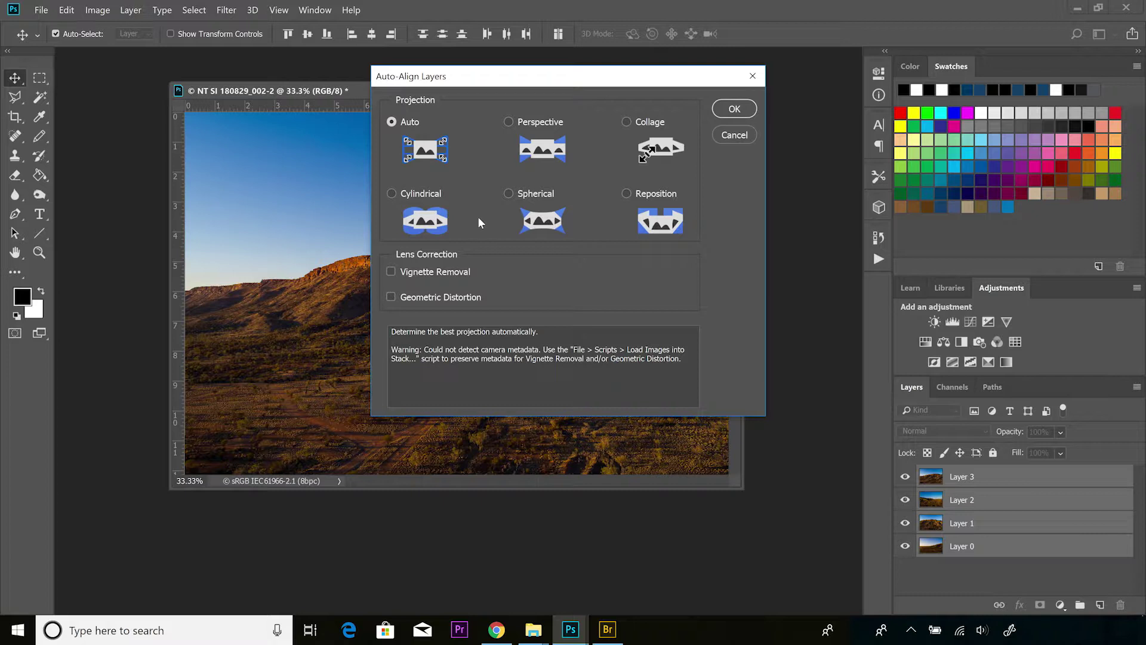
click(508, 122)
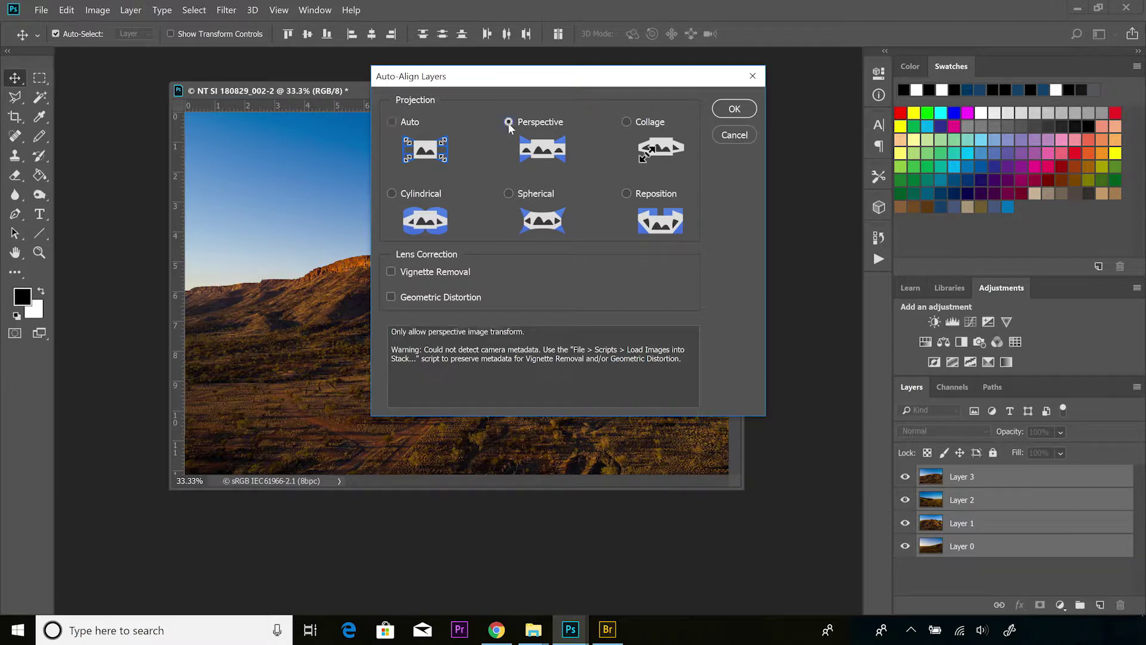
click(626, 121)
click(627, 194)
click(507, 193)
click(395, 193)
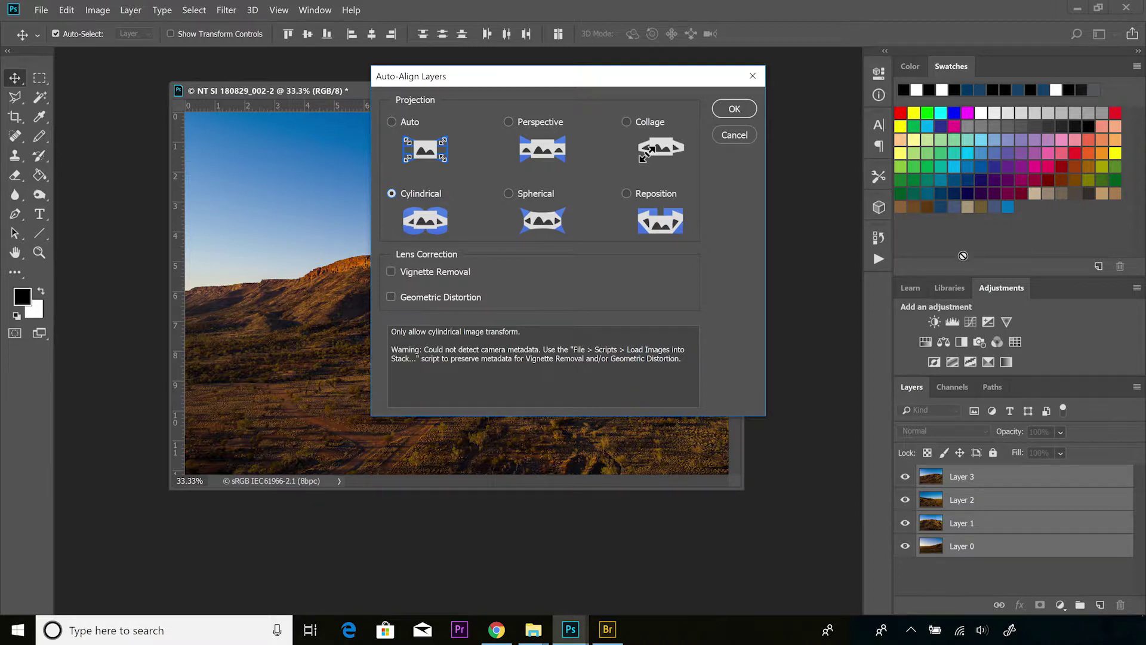
click(735, 109)
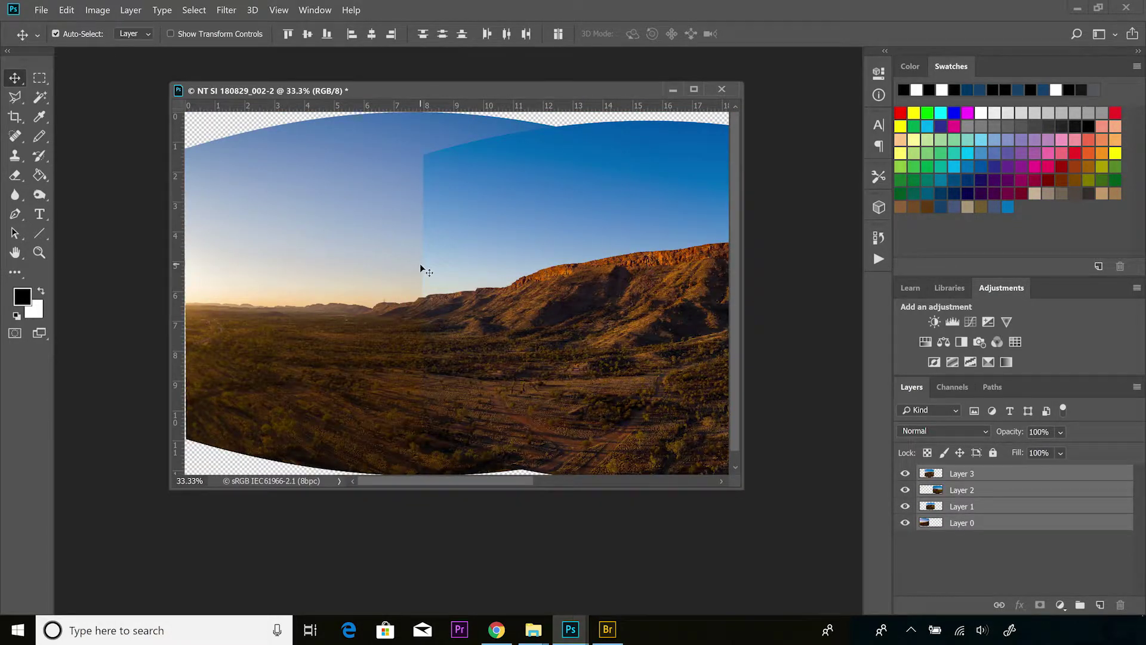
Auto-blend the aligned layers with the Panorama method, using Seamless Tones and Colors and Content Aware Fill Transparent Areas.
key(ctrl+0)
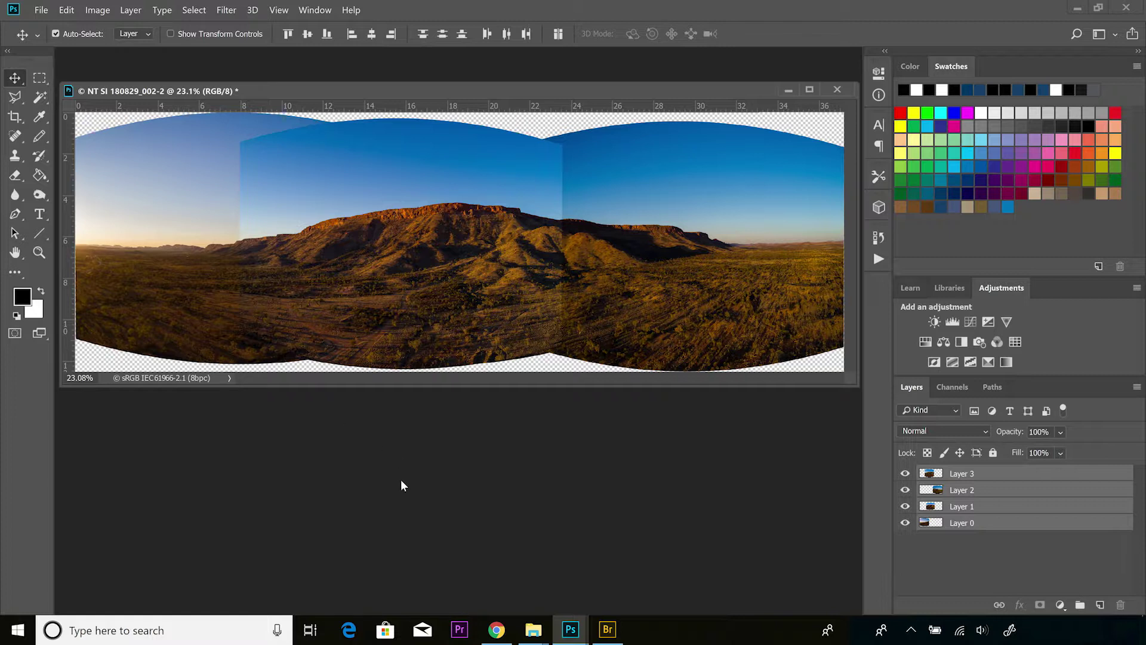
click(66, 10)
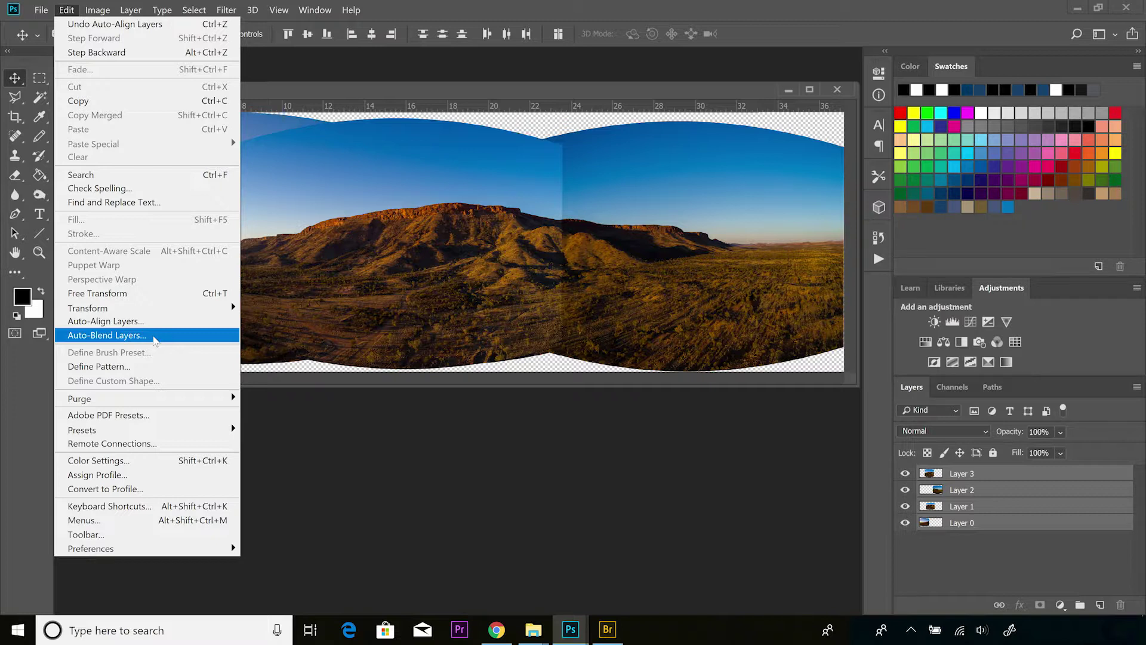
click(153, 335)
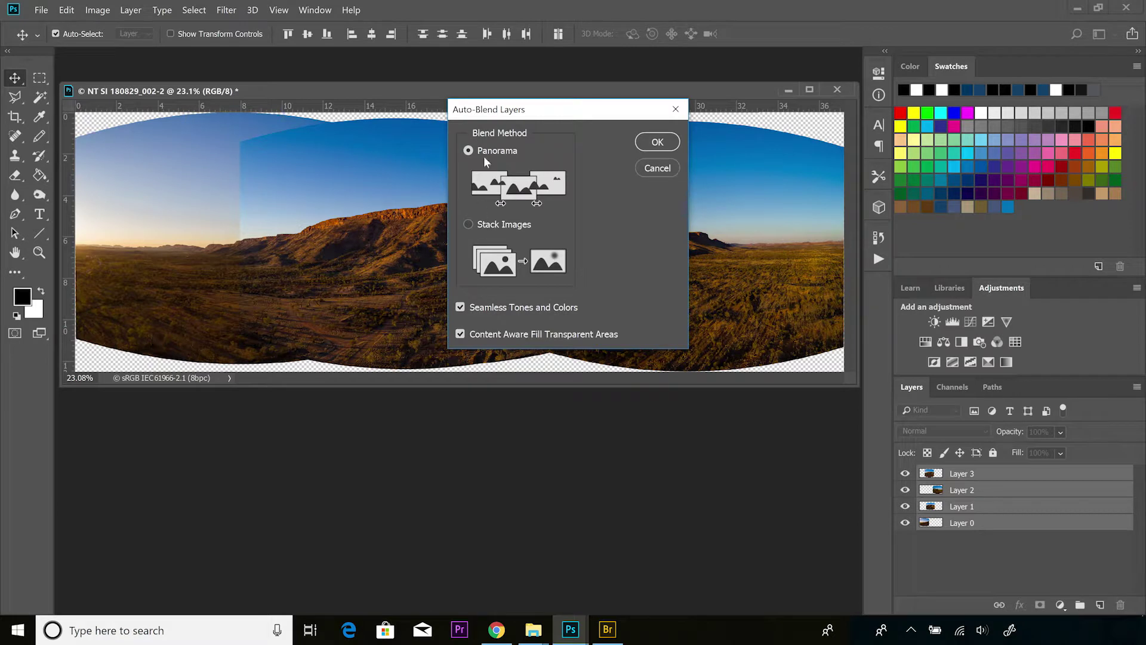
click(658, 142)
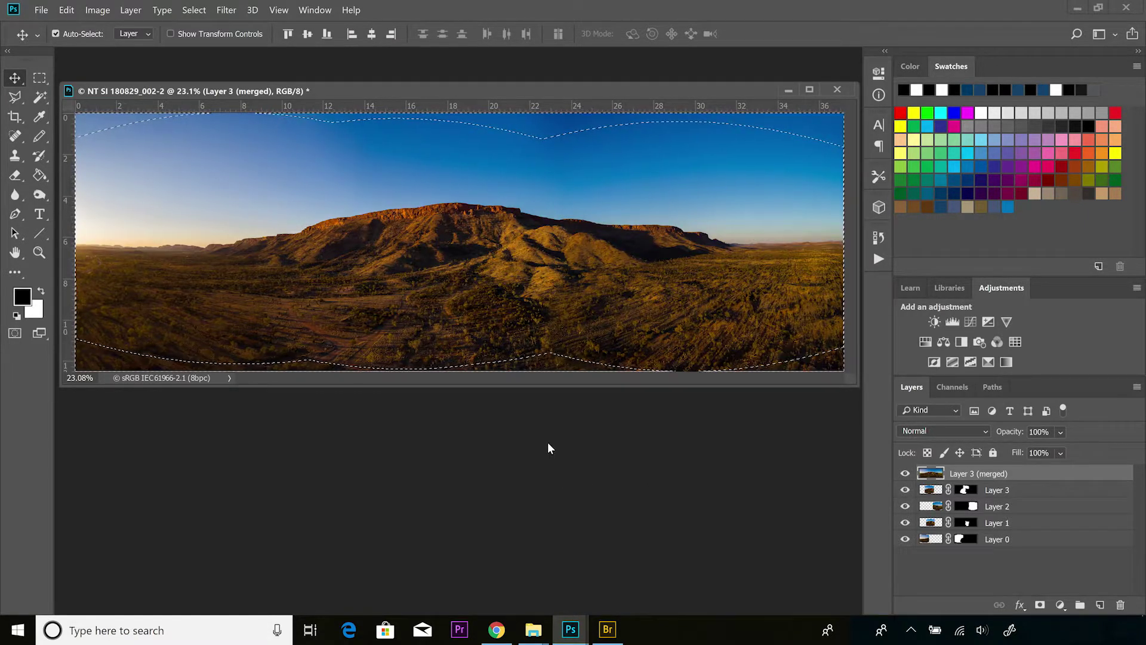
Enlarge the document window and examine the merged panorama's blending up close along the hills and ridge line.
drag(512, 385, 518, 502)
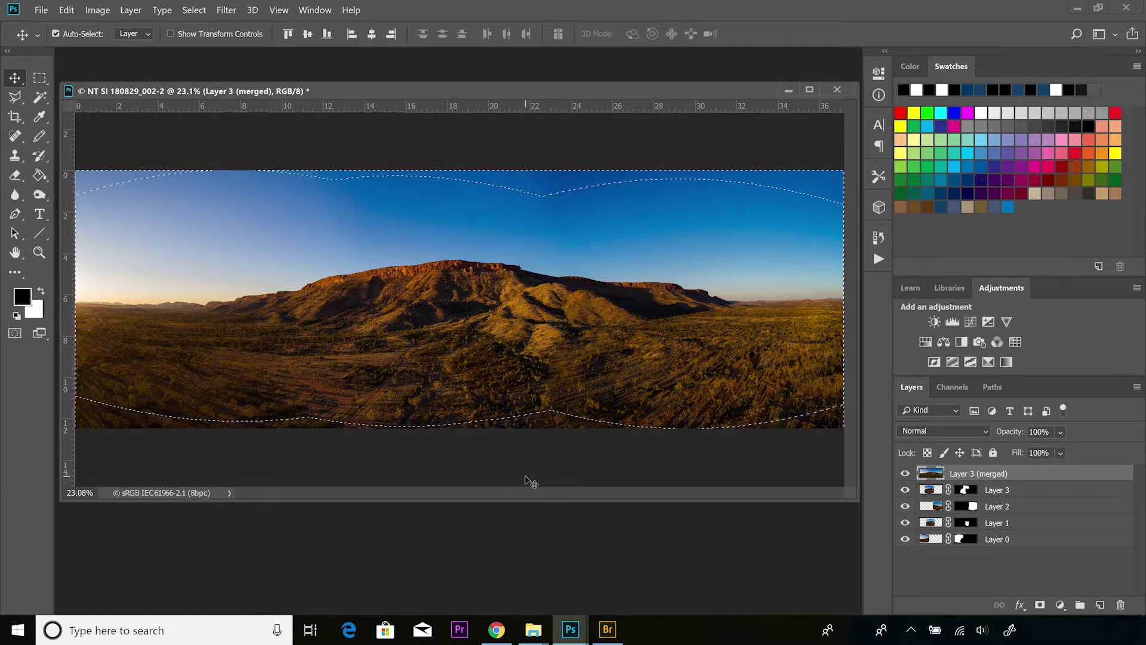
key(ctrl+space)
drag(528, 284, 552, 337)
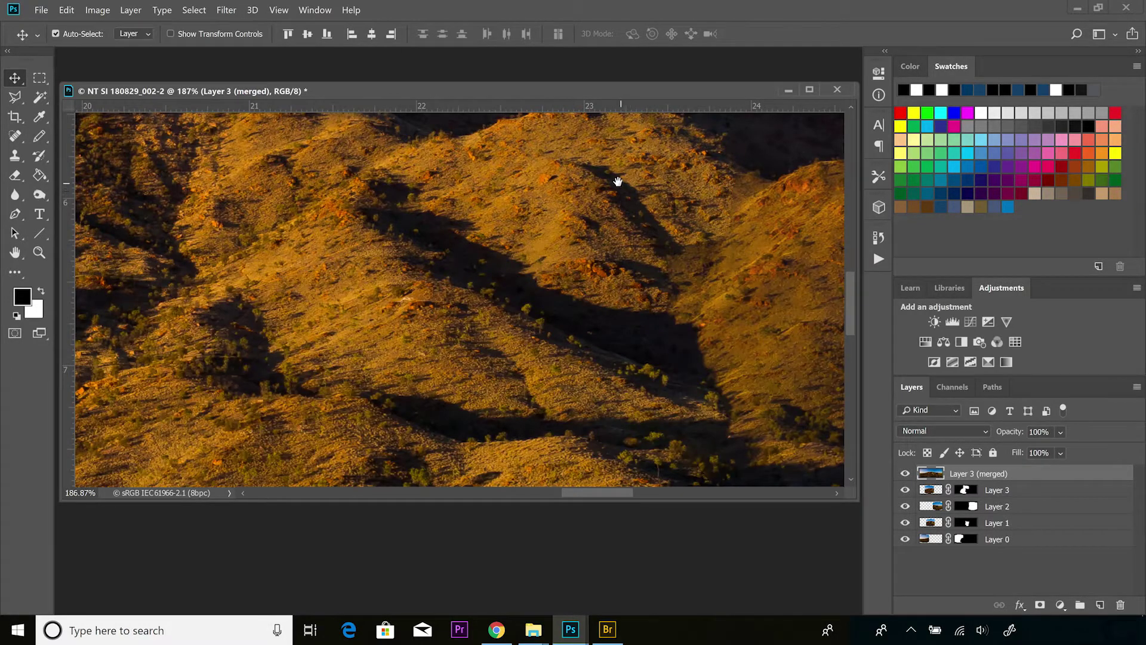
drag(618, 181, 586, 366)
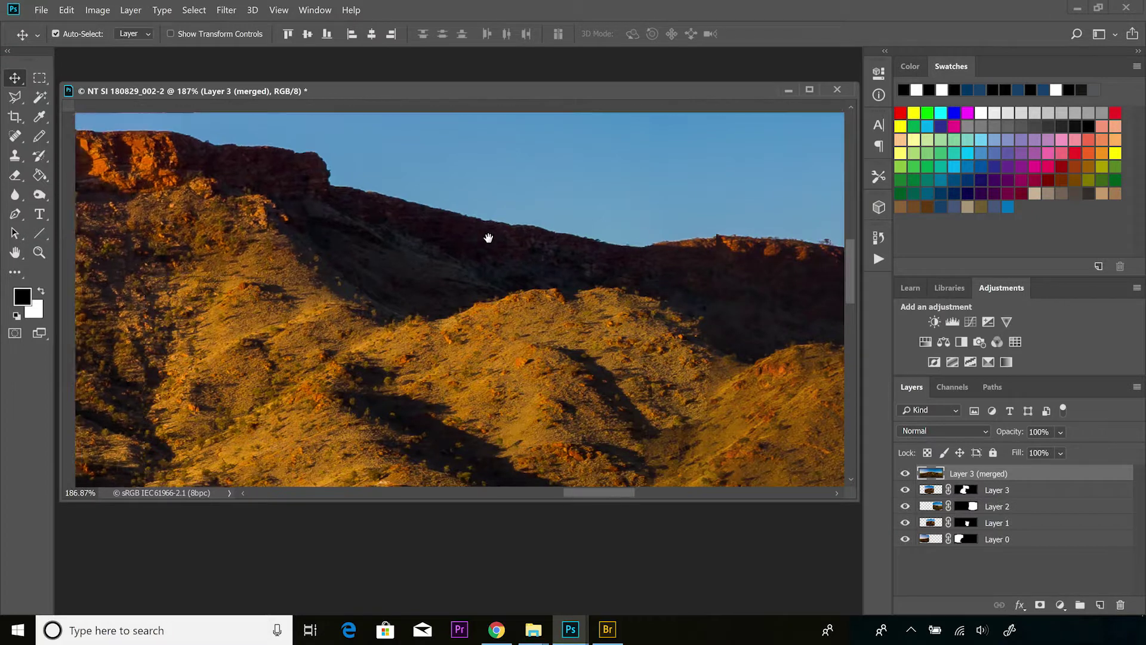
drag(489, 238, 639, 256)
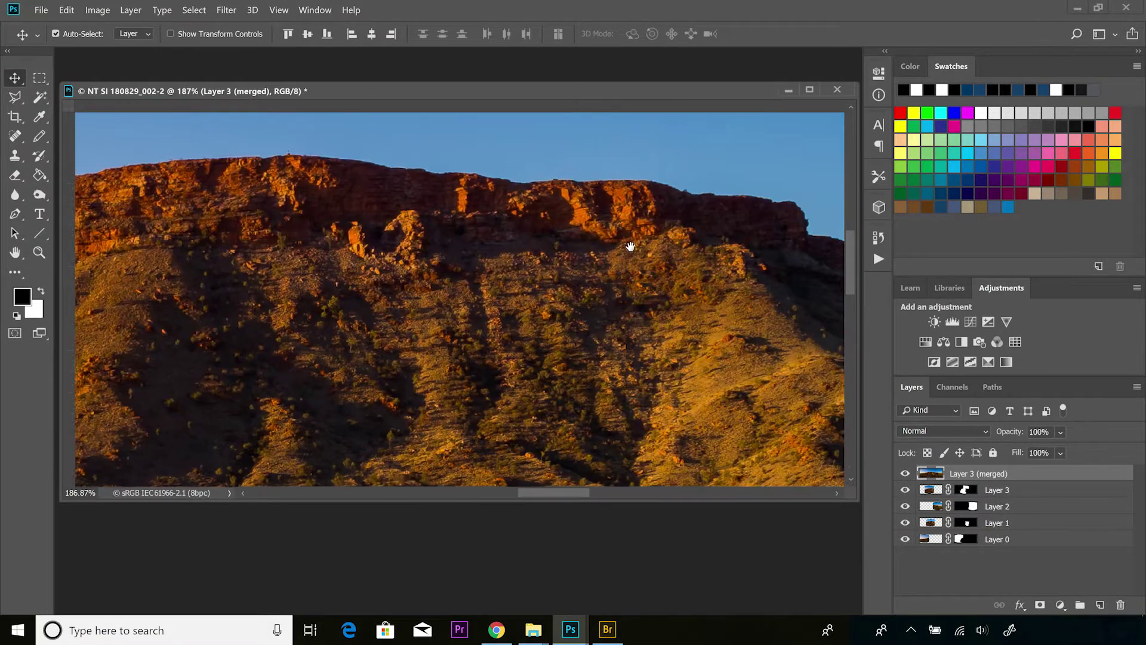
key(ctrl+r)
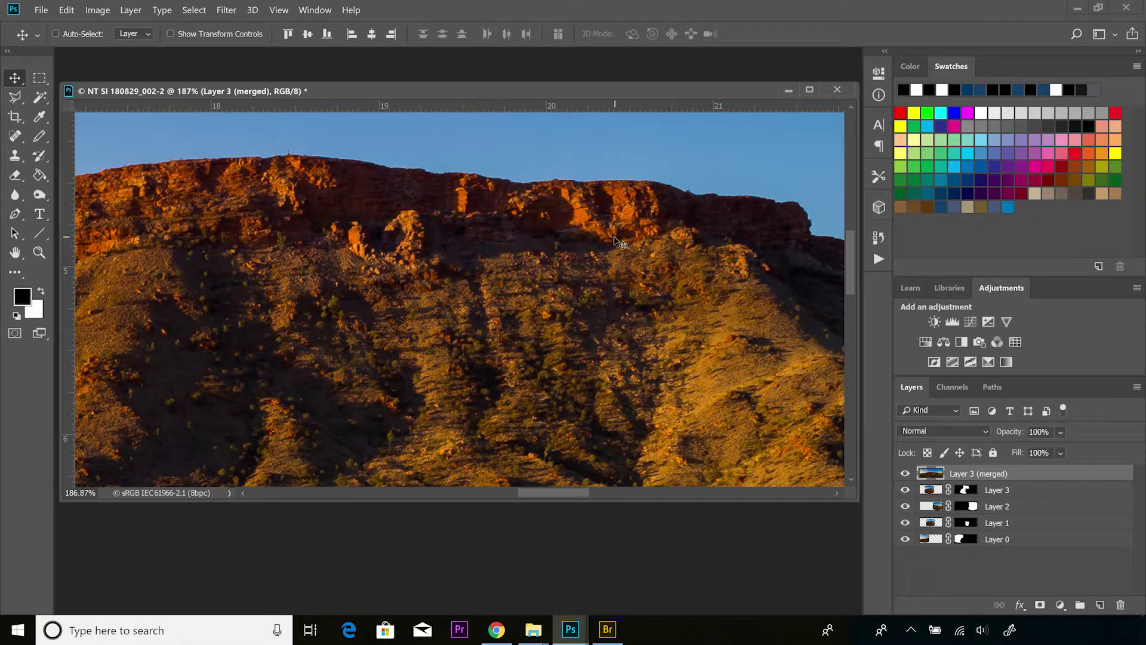
key(ctrl+1)
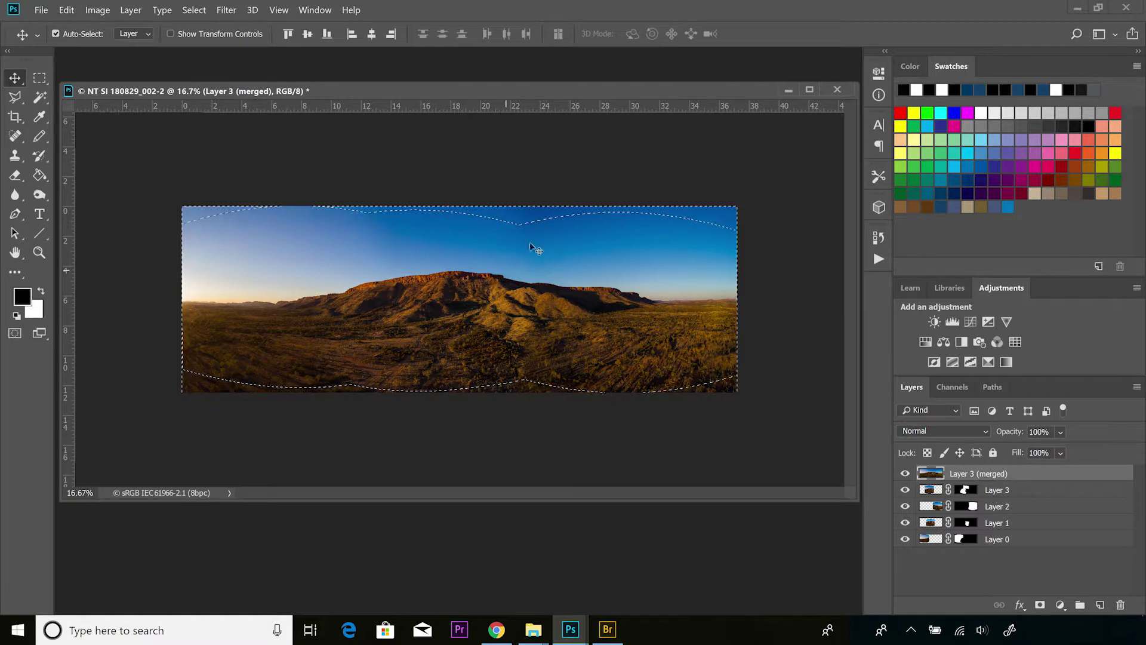
Clear the selection and save the layered panorama as NT SI 180829_002 in Photoshop format in the Raw folder, with Maximize Compatibility on.
key(ctrl)
key(ctrl+d)
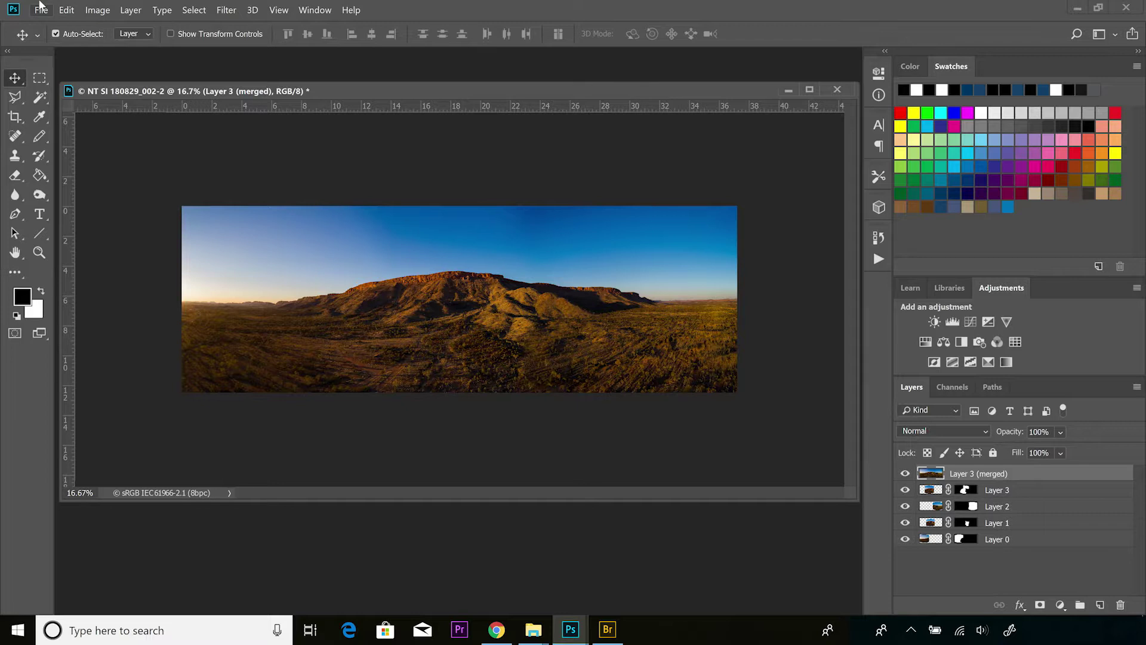
click(41, 5)
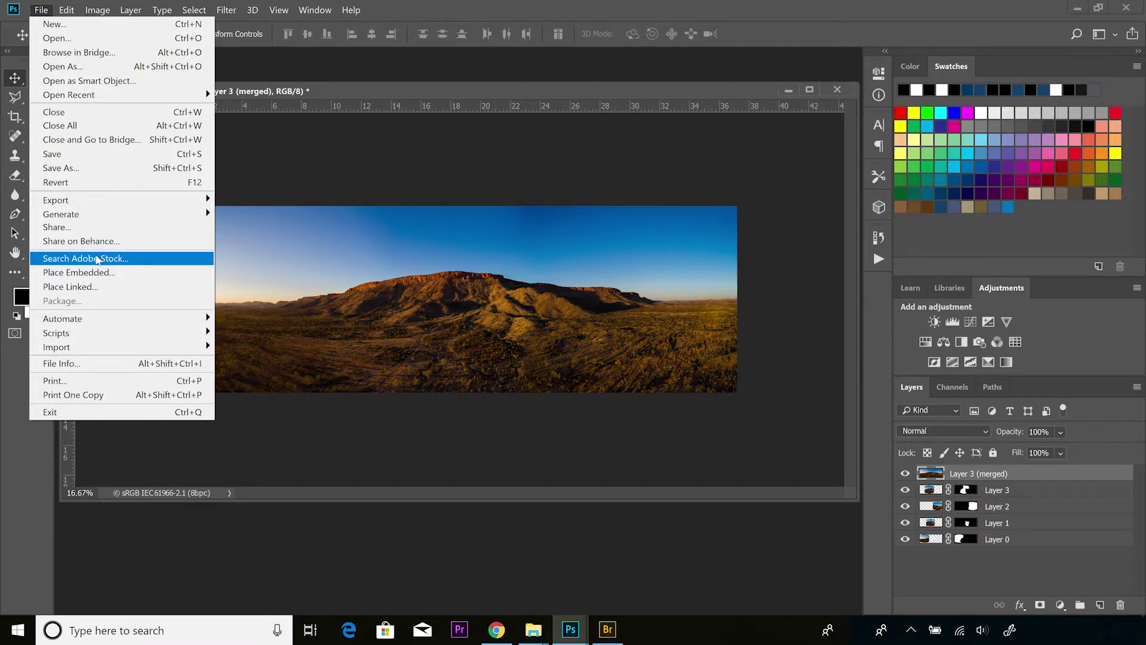
click(91, 175)
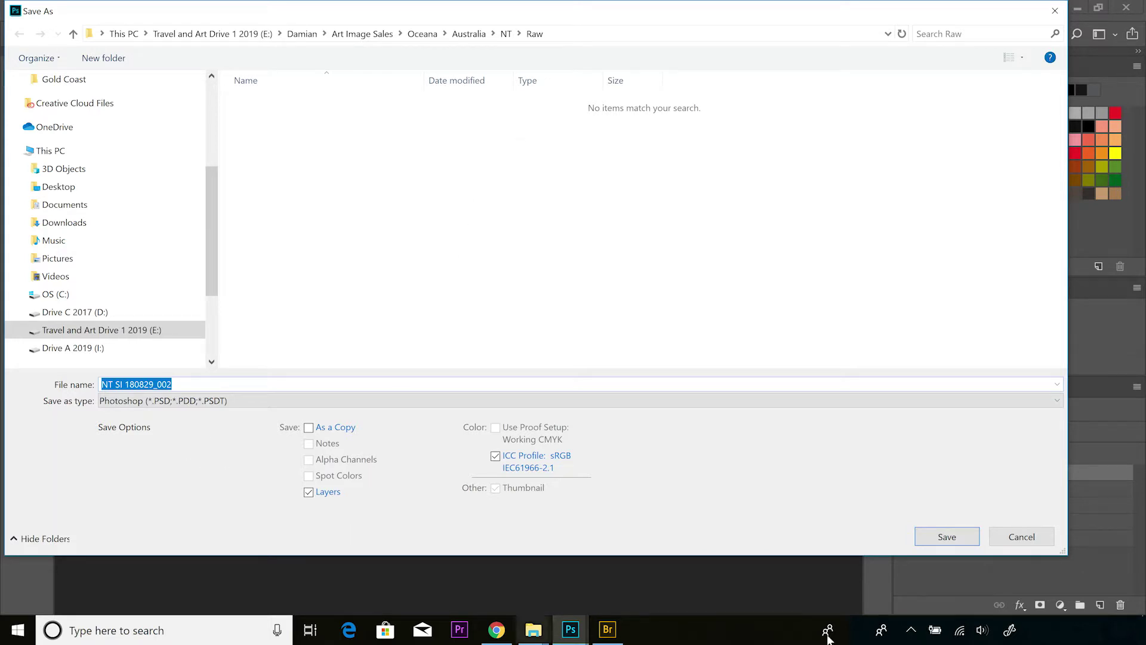
click(948, 536)
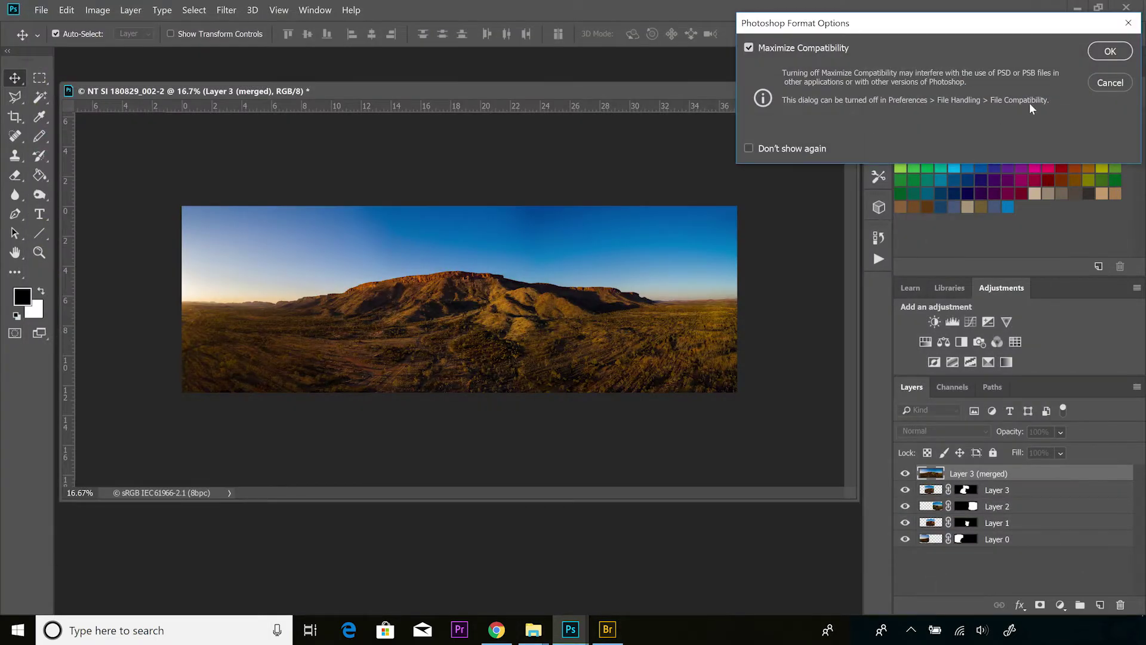
click(1108, 52)
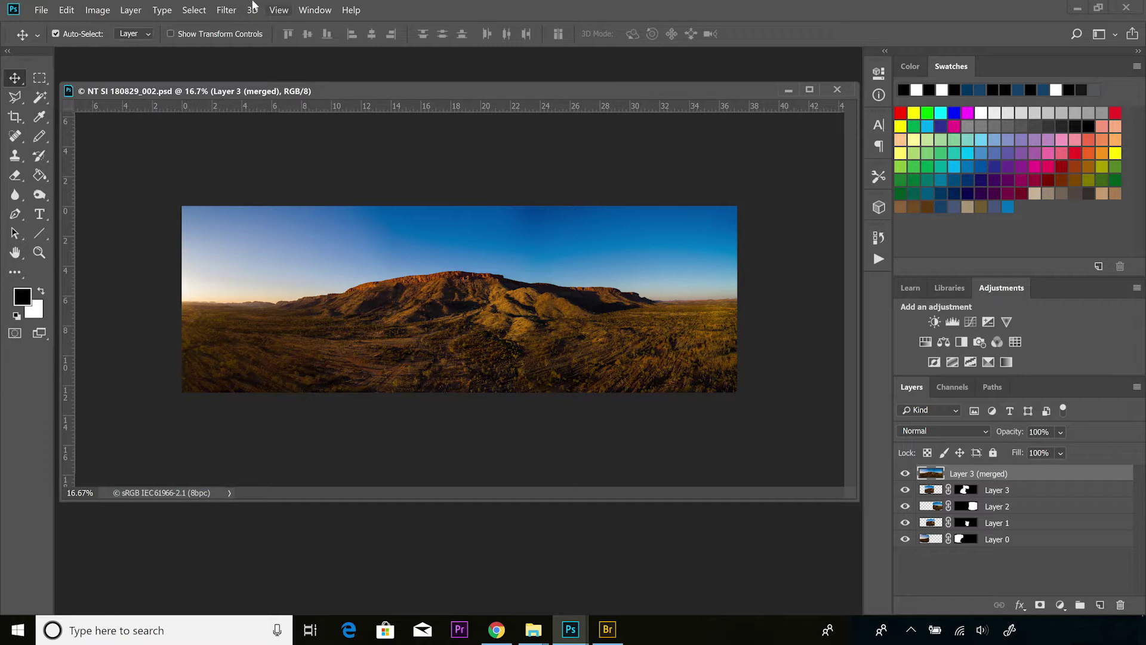
Check the panorama's pixel dimensions and preview its ridge detail in Image Size, keeping the original size.
click(98, 10)
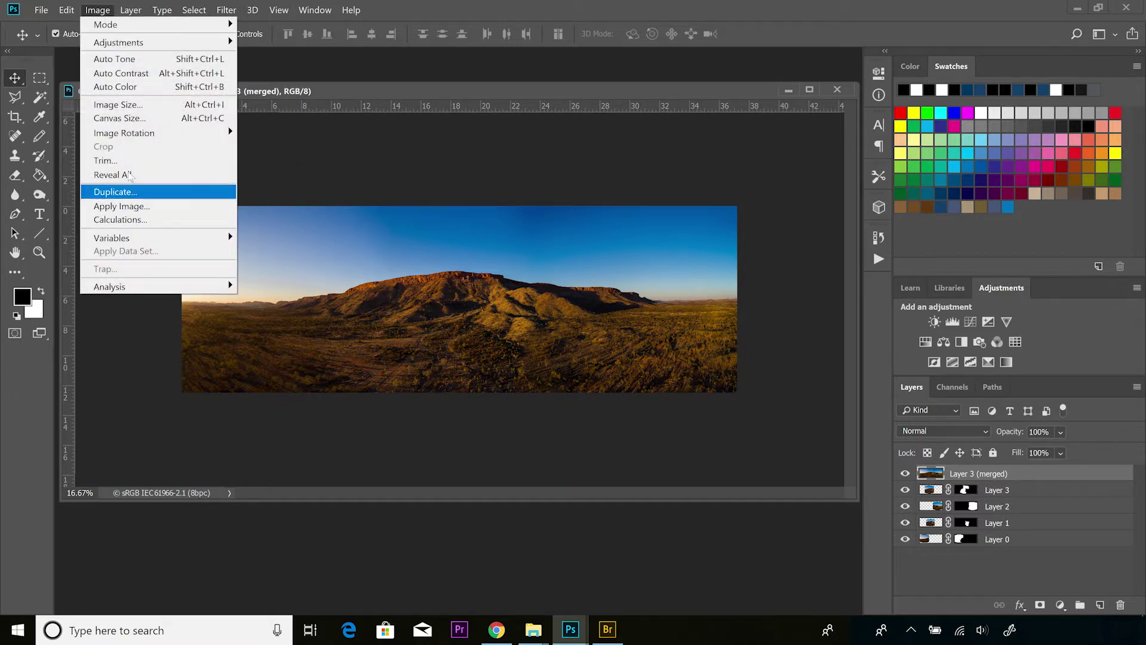
click(134, 107)
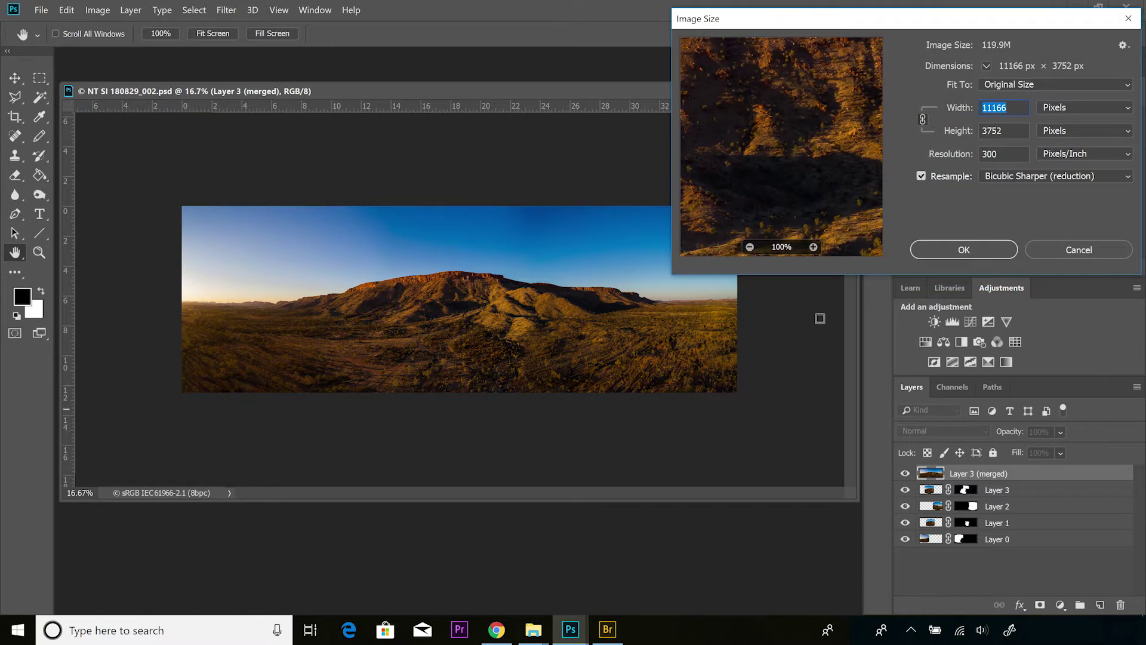
drag(921, 27, 701, 27)
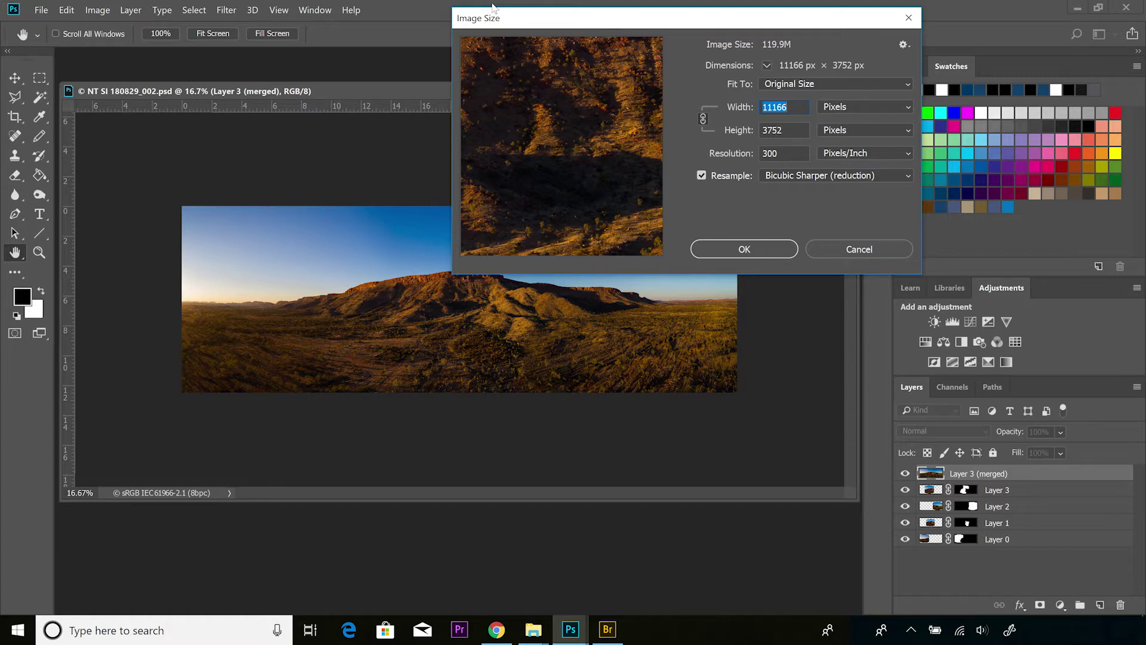
drag(510, 51, 584, 172)
drag(485, 196, 567, 159)
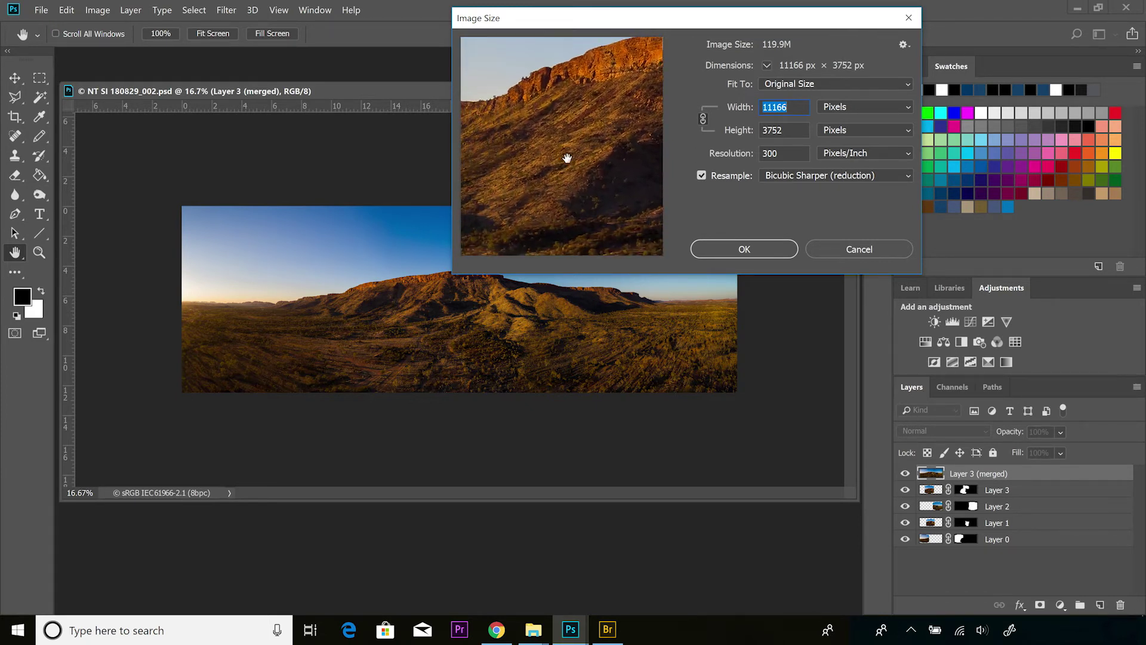
click(735, 251)
key(v)
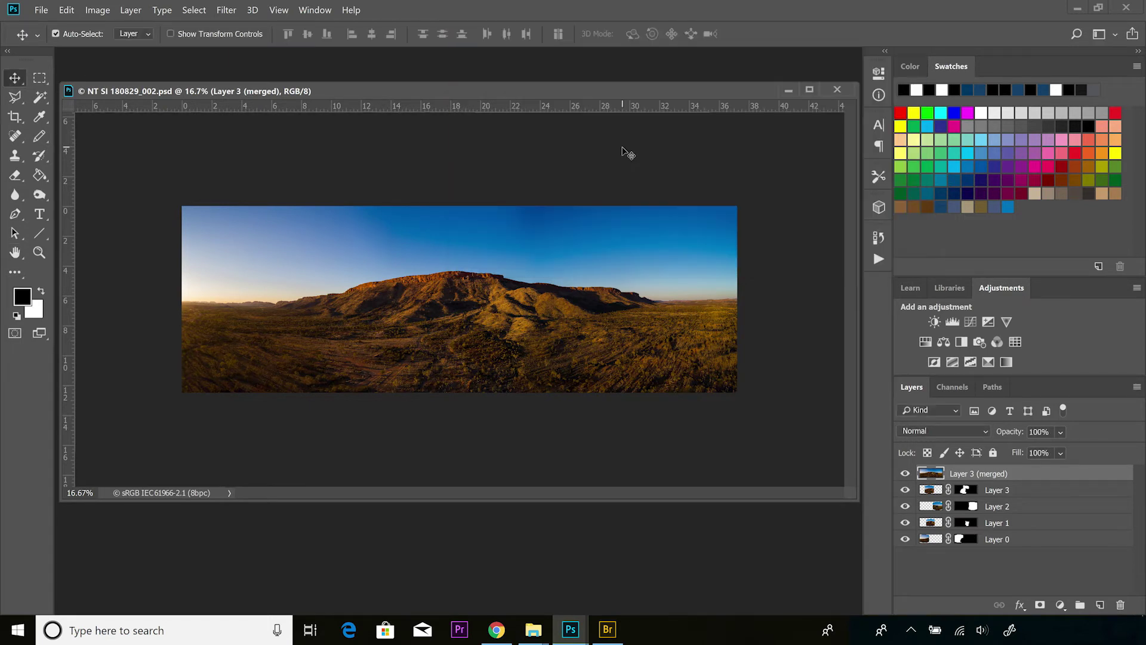